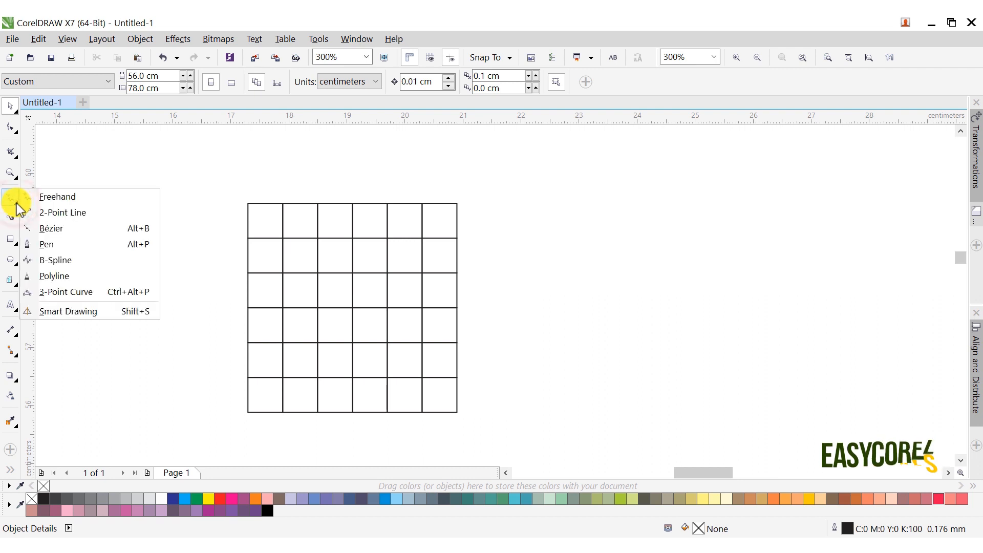
# Draw a red 2.0 mm Pen polyline through grid intersections, from the grid's right-edge midpoint via the upper-left cells to its bottom-edge midpoint.
pyautogui.click(48, 243)
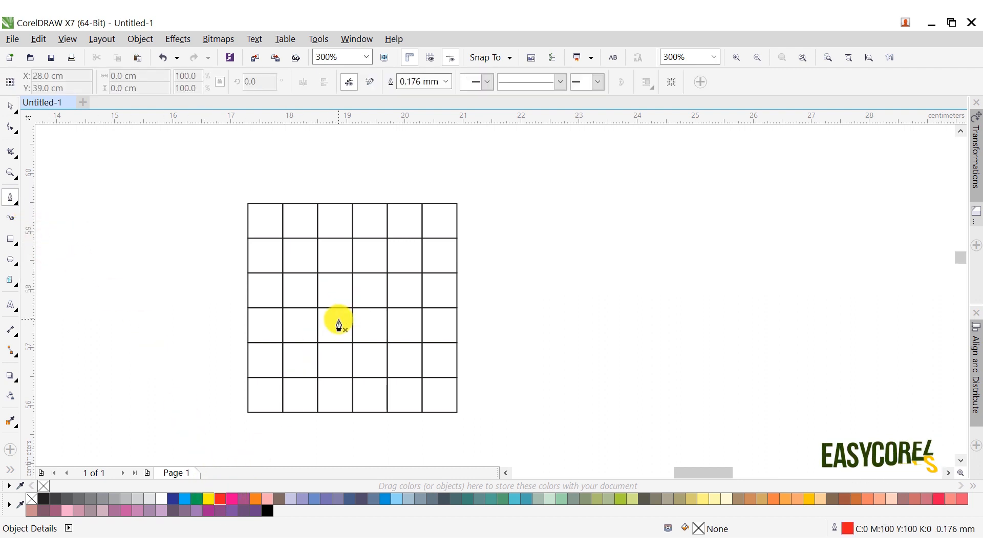
pyautogui.click(445, 82)
pyautogui.click(420, 202)
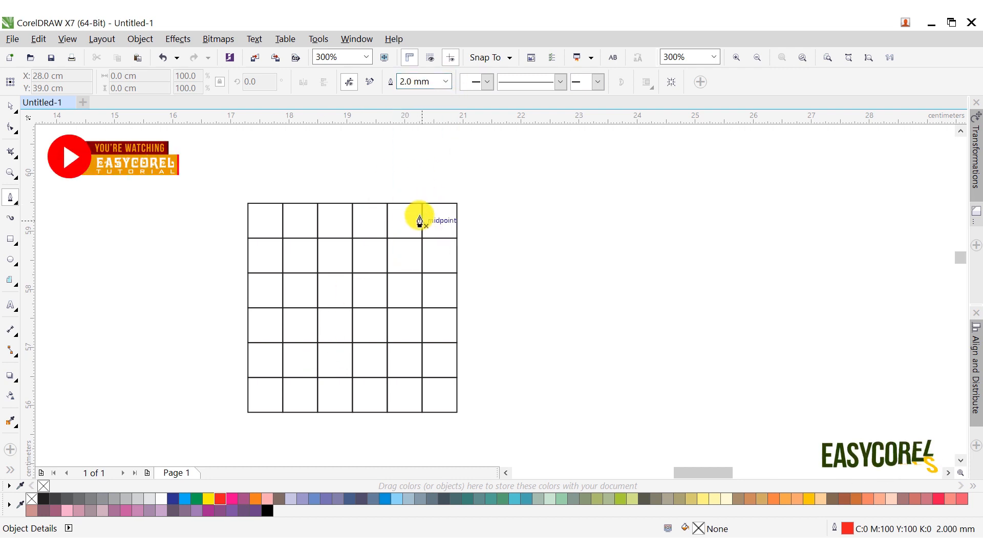
pyautogui.click(453, 309)
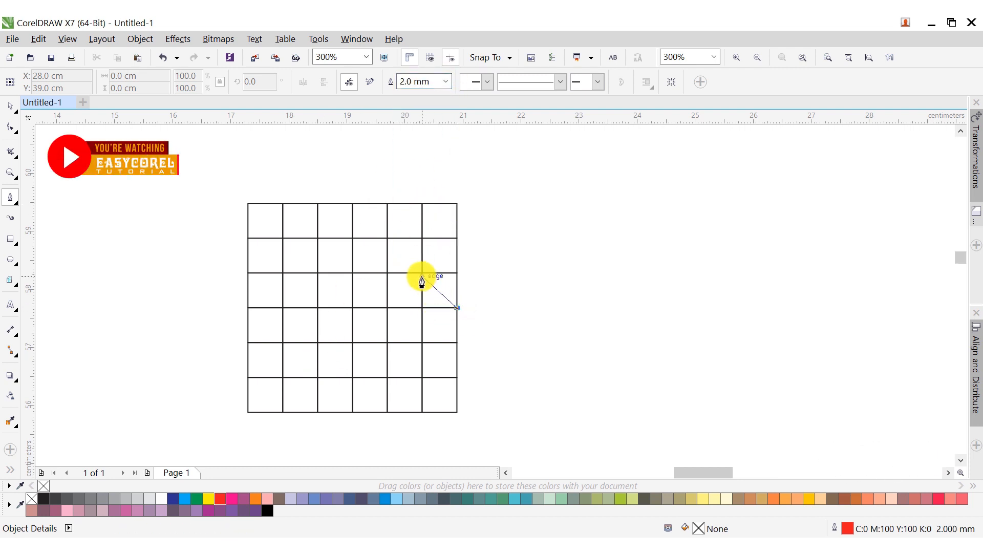
pyautogui.click(422, 272)
pyautogui.click(351, 272)
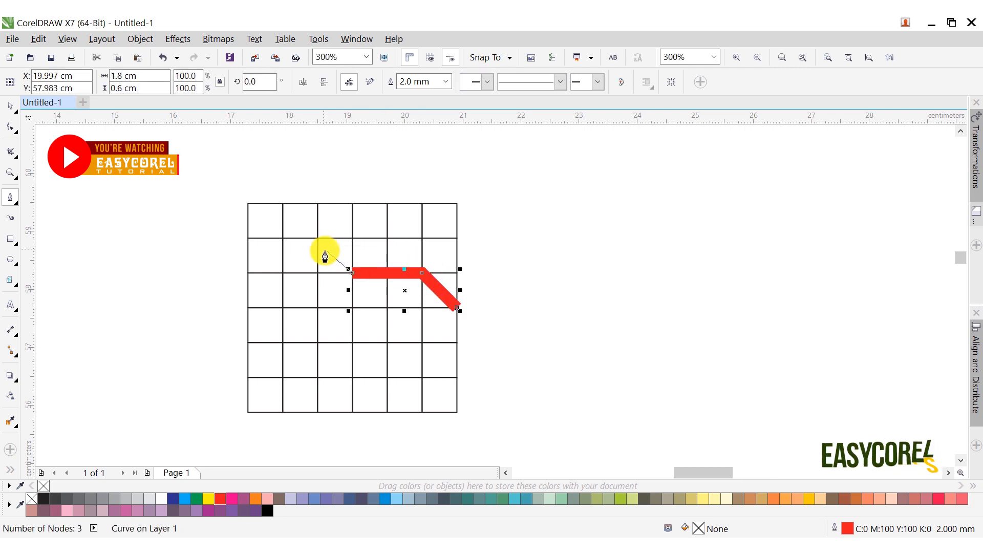
pyautogui.click(317, 238)
pyautogui.click(282, 237)
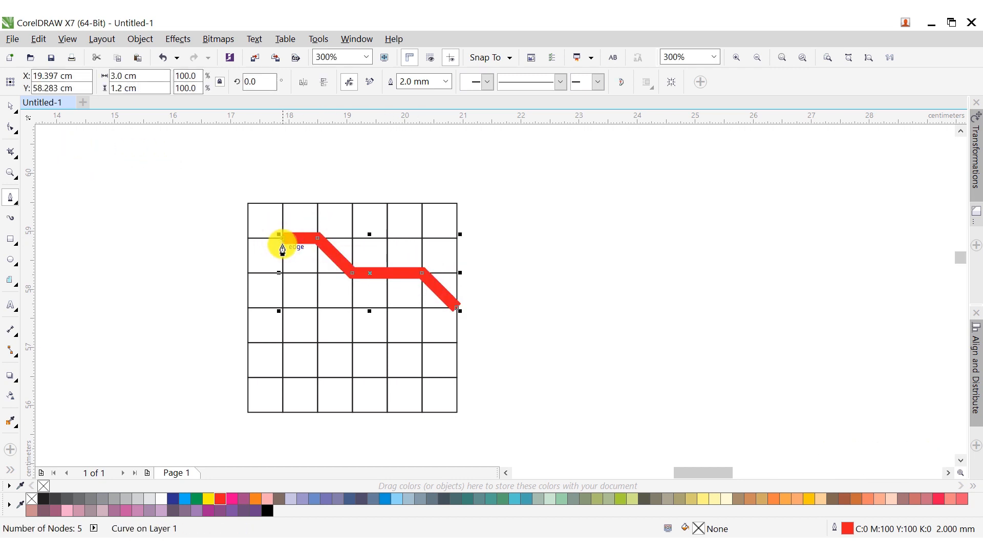
pyautogui.click(282, 273)
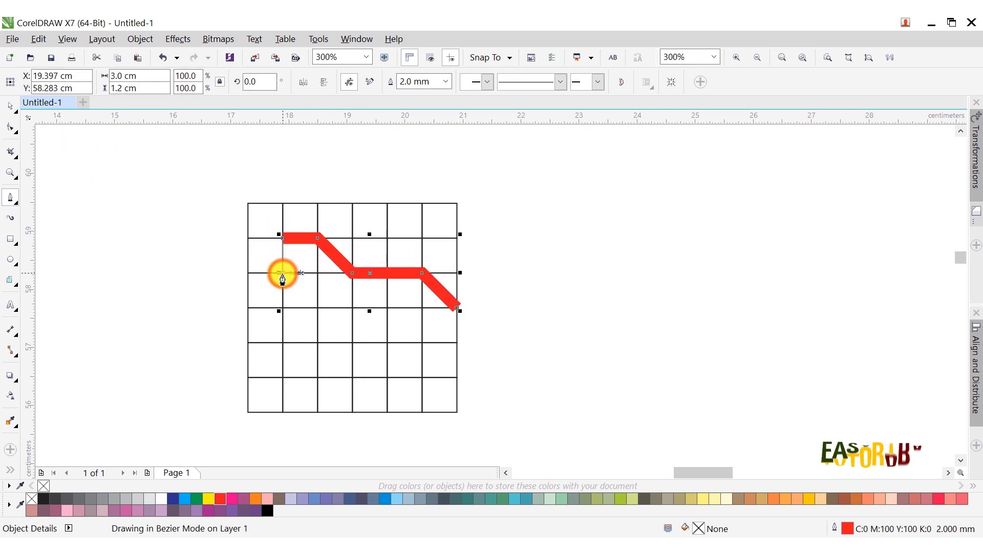
pyautogui.click(317, 308)
pyautogui.click(318, 377)
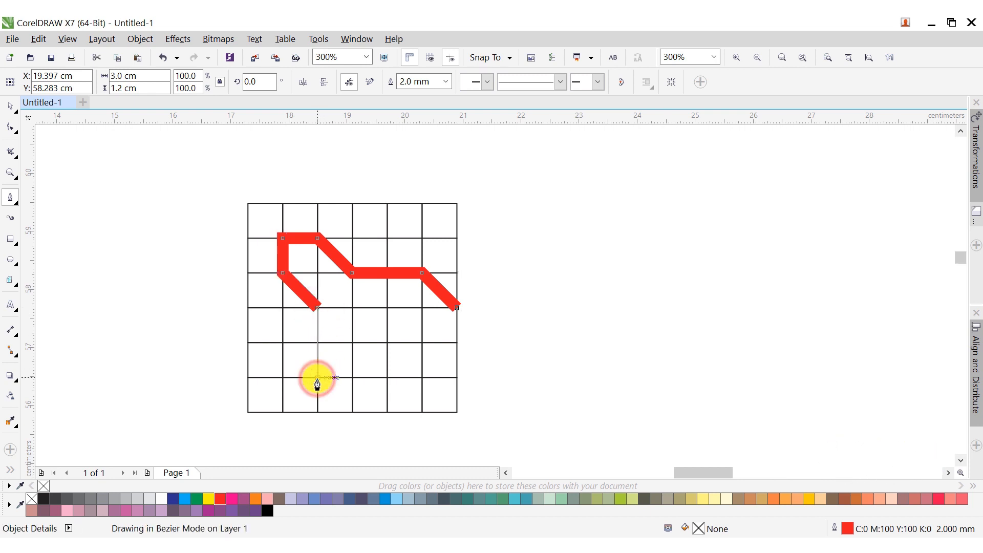
pyautogui.click(353, 412)
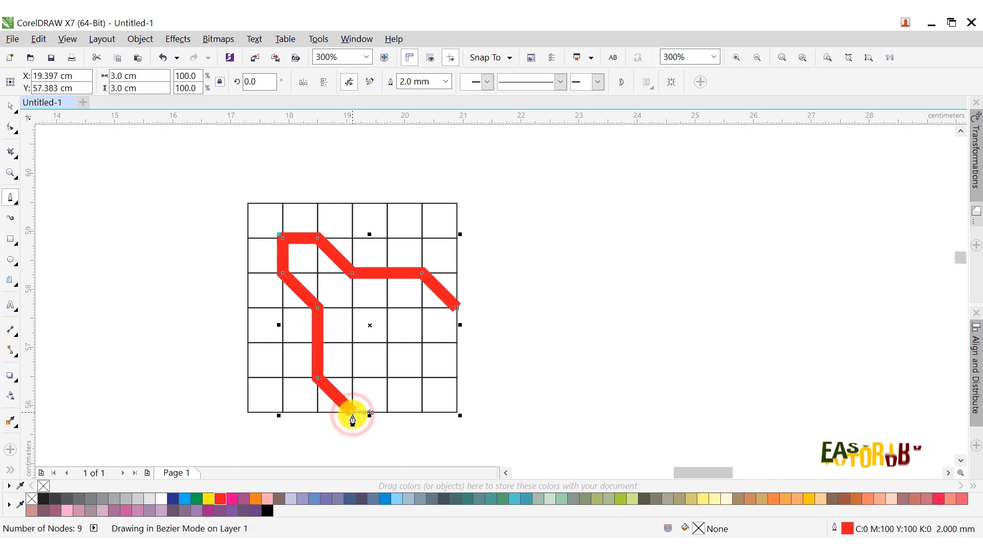
# Move the red polyline off the grid to the right and delete the grid.
pyautogui.click(10, 107)
pyautogui.scroll(-1, 279, 223)
pyautogui.moveTo(314, 250); pyautogui.dragTo(454, 259)
pyautogui.moveTo(261, 217); pyautogui.dragTo(384, 373)
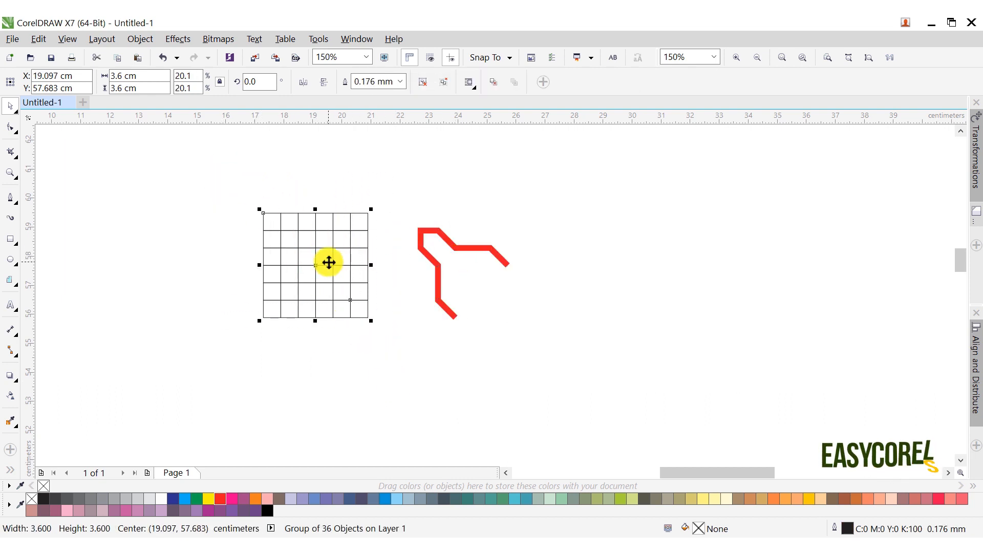
pyautogui.rightClick(329, 261)
pyautogui.click(375, 361)
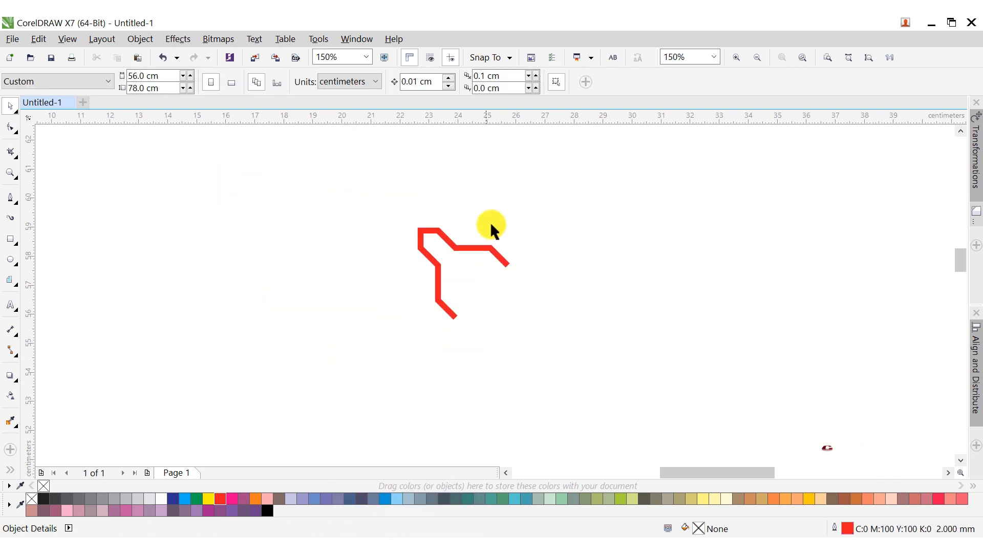
# Copy the red polyline and paste the duplicate in place on top of it.
pyautogui.moveTo(435, 249); pyautogui.dragTo(435, 249)
pyautogui.click(507, 267)
pyautogui.scroll(2, 503, 261)
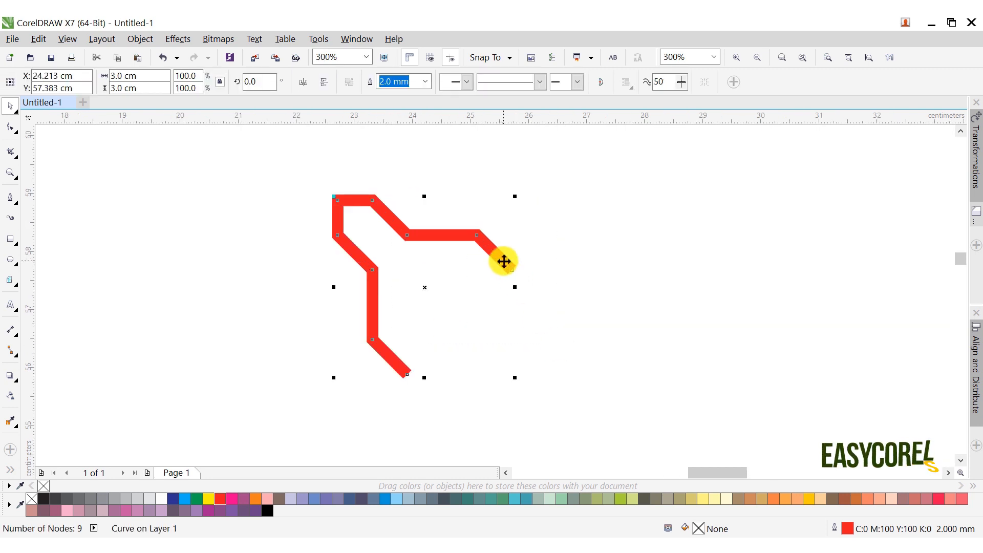
pyautogui.rightClick(502, 260)
pyautogui.click(553, 312)
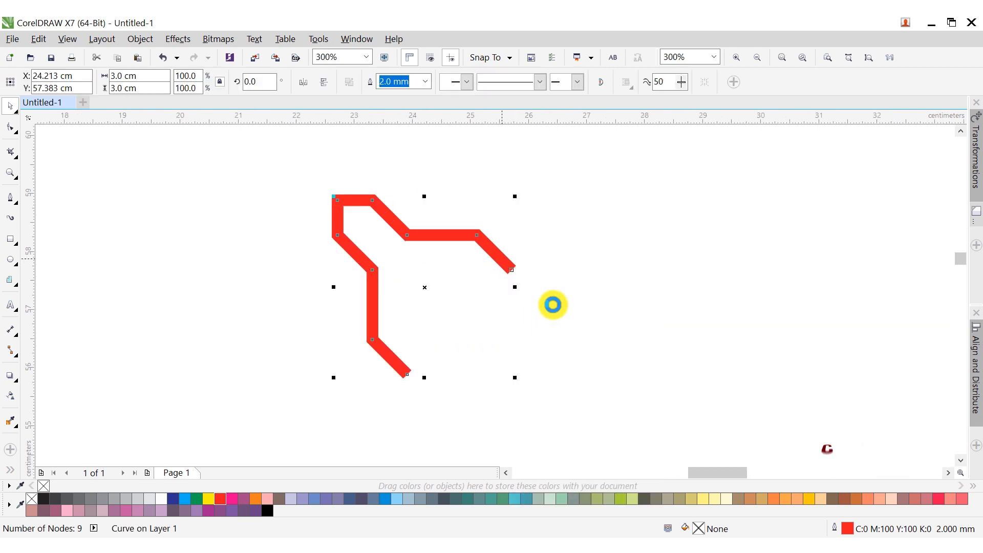
pyautogui.rightClick(609, 220)
pyautogui.click(655, 311)
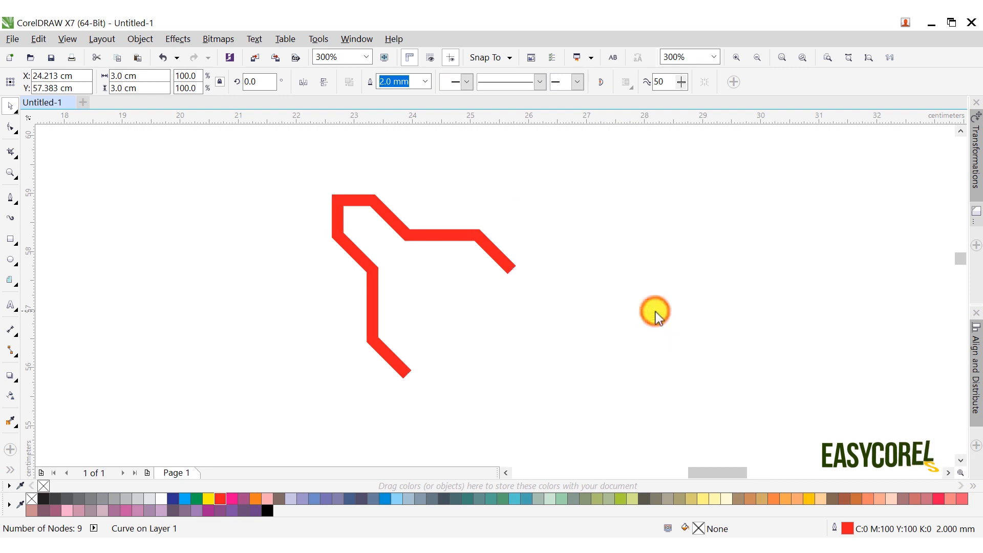
# Mirror the pasted polyline both horizontally and vertically, and shift it up-left so the two curves interlock symmetrically.
pyautogui.click(326, 83)
pyautogui.click(306, 83)
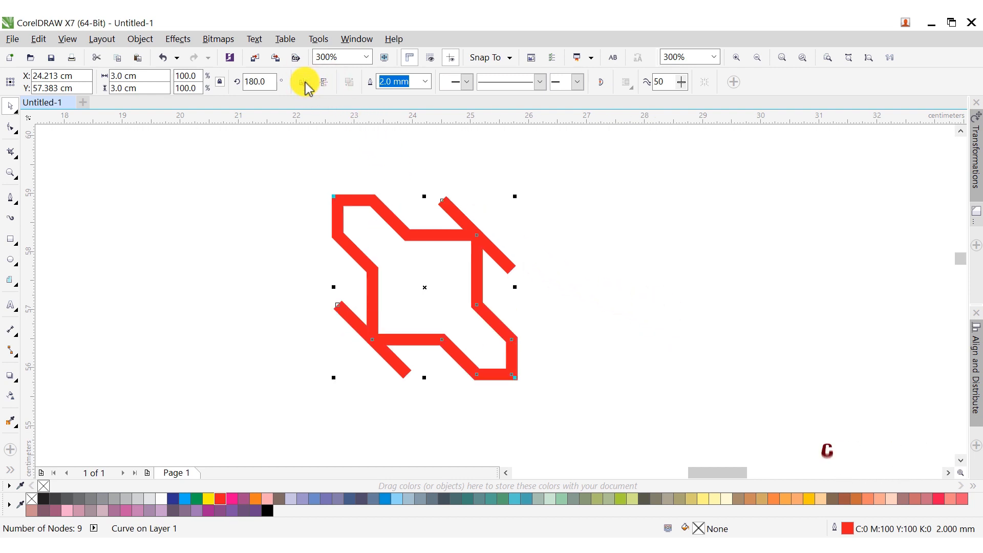
pyautogui.moveTo(478, 236); pyautogui.dragTo(441, 202)
# Weld the two red curves together and convert the result's outline to an object.
pyautogui.scroll(-2, 437, 218)
pyautogui.moveTo(317, 164); pyautogui.dragTo(556, 332)
pyautogui.click(373, 83)
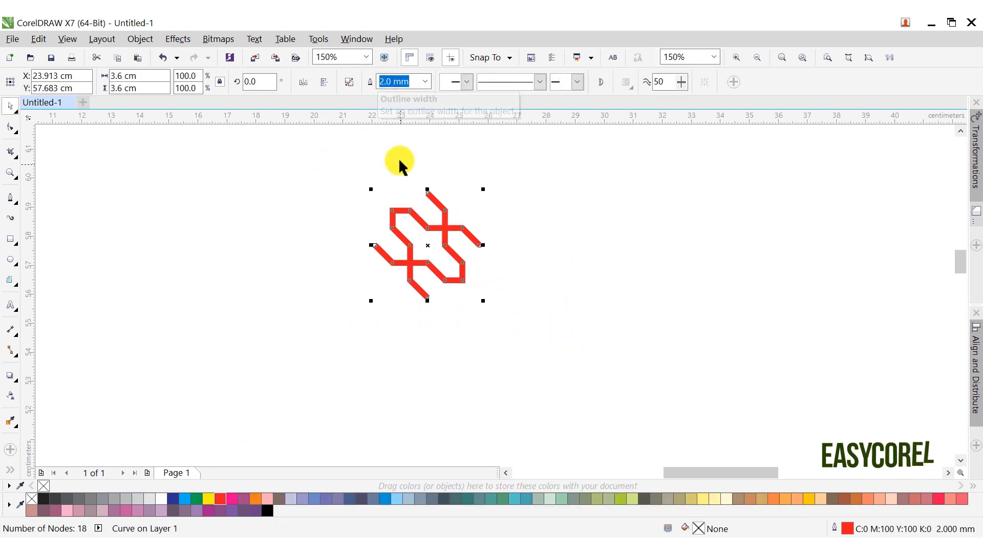
pyautogui.click(142, 39)
pyautogui.click(211, 347)
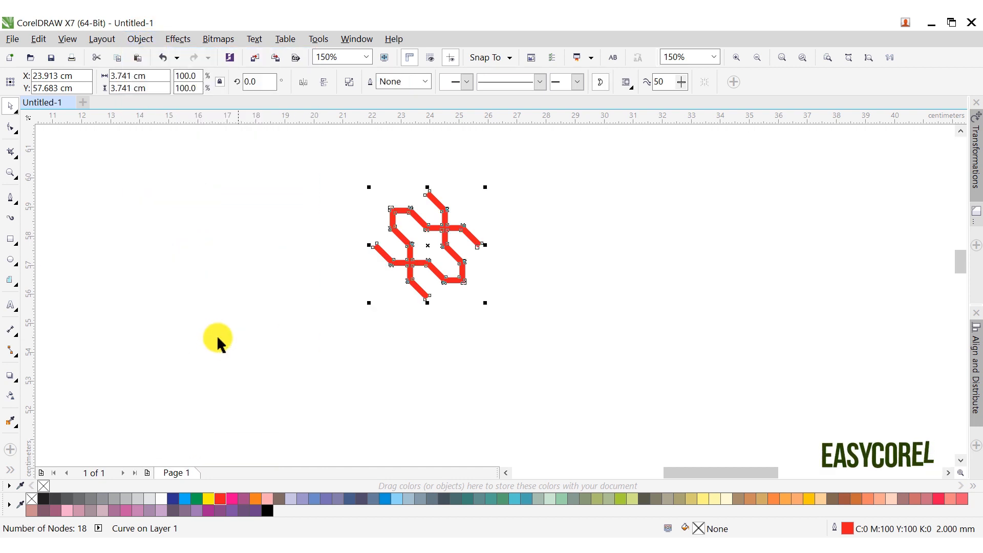
# Add a 3.741 cm square around the motif with a 0.5 mm black outline.
pyautogui.scroll(2, 449, 213)
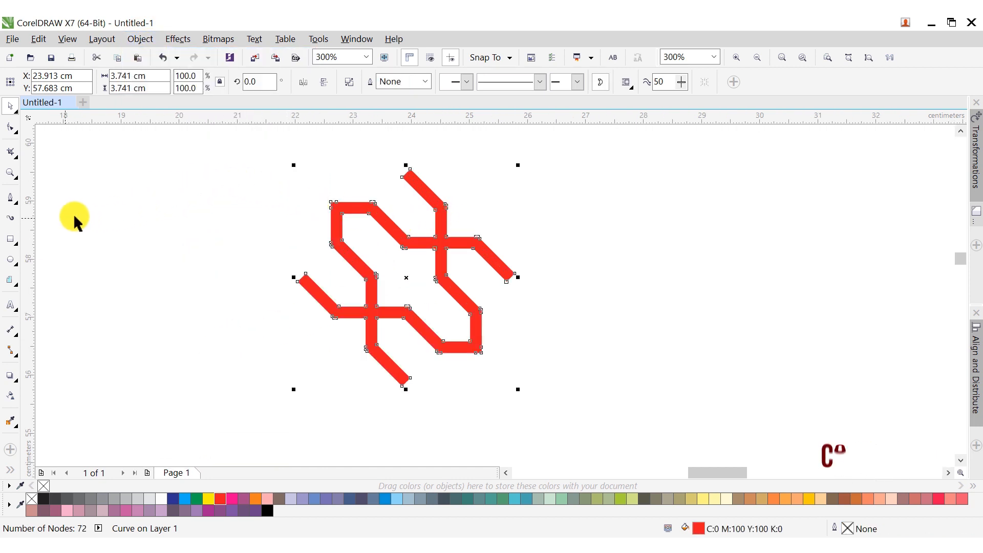
pyautogui.doubleClick(11, 241)
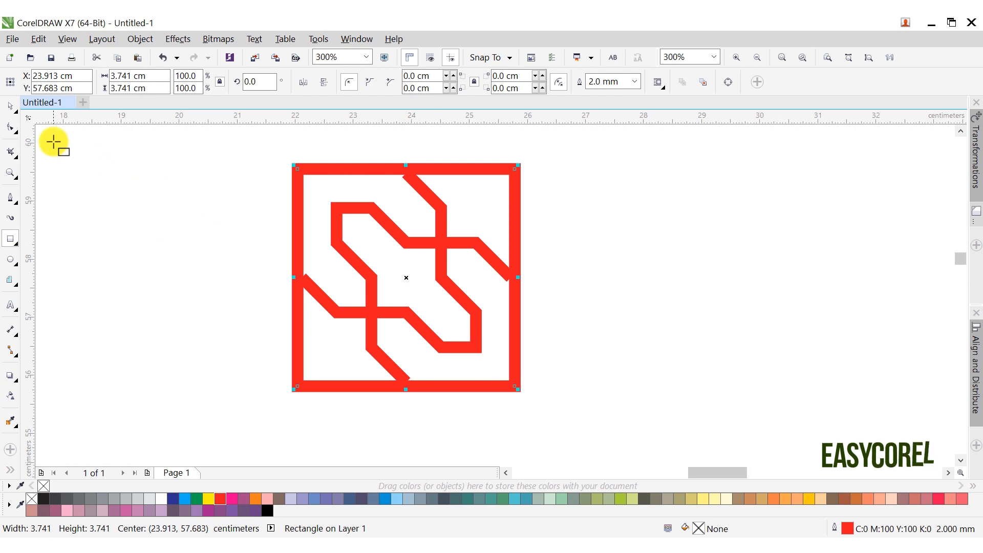
pyautogui.click(636, 82)
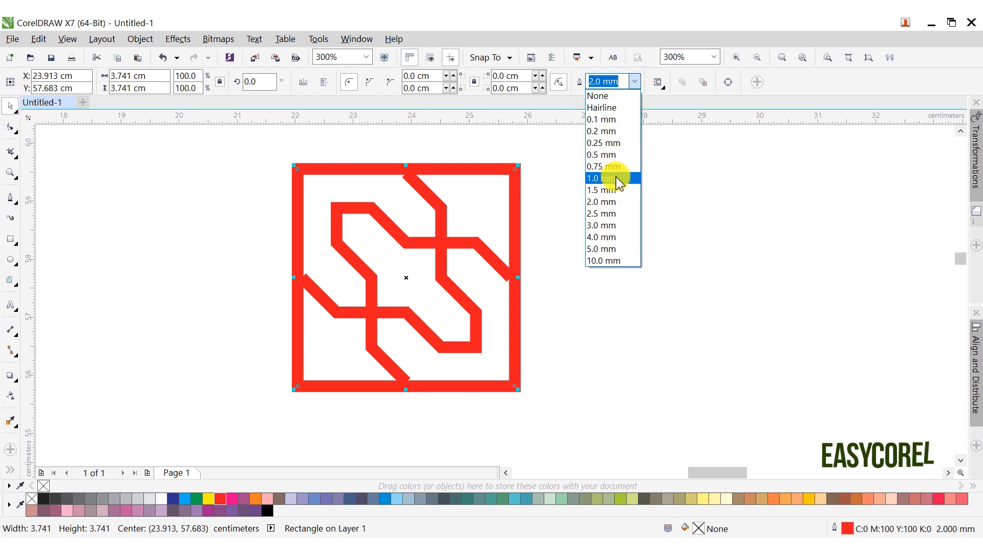
pyautogui.click(607, 155)
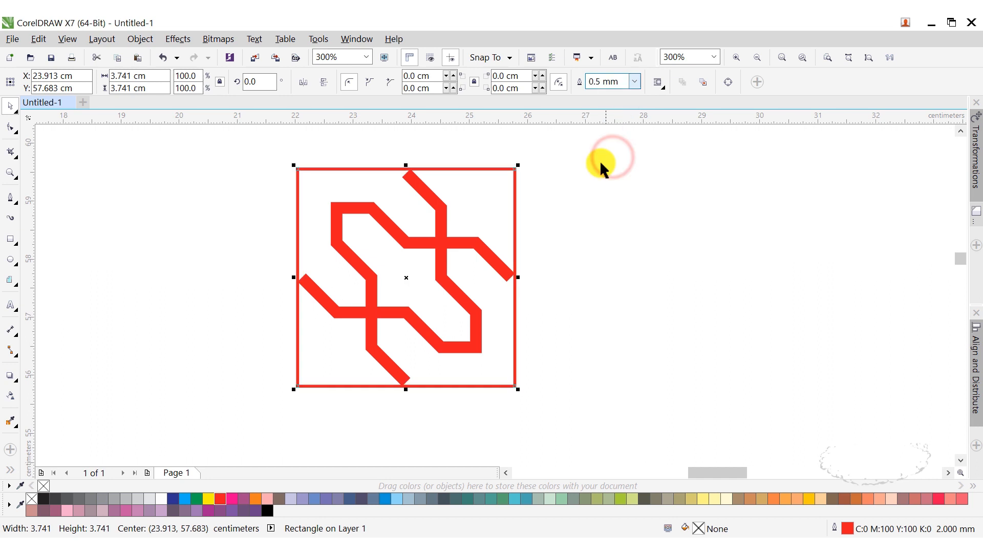
pyautogui.rightClick(44, 501)
# Shrink the black square about its centre to 3.459 cm by 3.459 cm so its edges cut through the motif's line ends.
pyautogui.scroll(5, 394, 215)
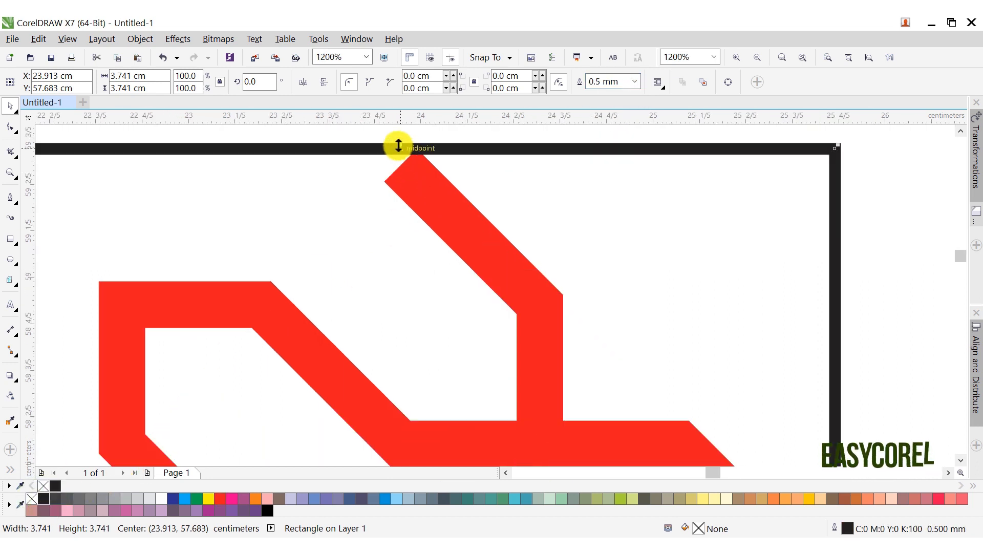
pyautogui.moveTo(400, 143); pyautogui.dragTo(386, 173)
pyautogui.scroll(-5, 320, 188)
pyautogui.scroll(5, 444, 281)
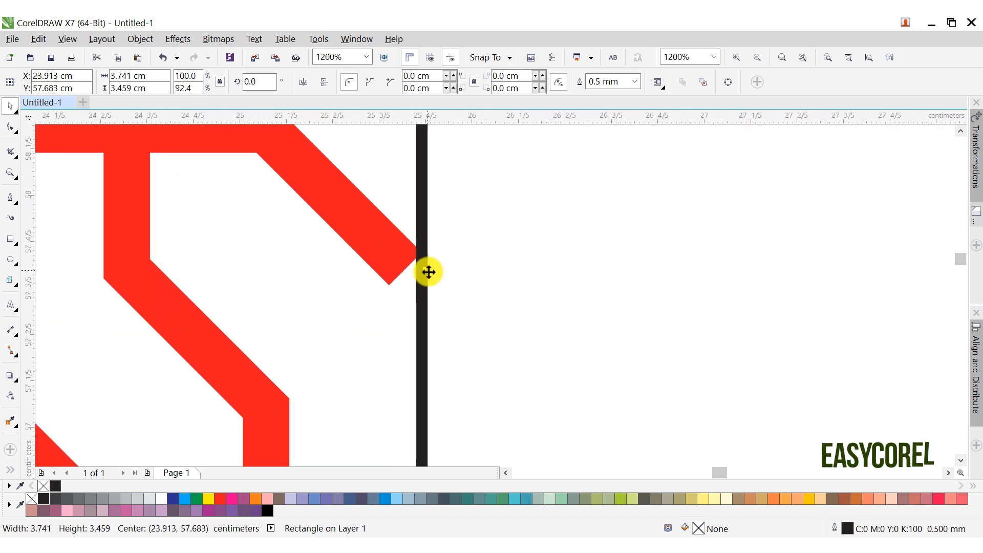
pyautogui.moveTo(428, 272); pyautogui.dragTo(390, 282)
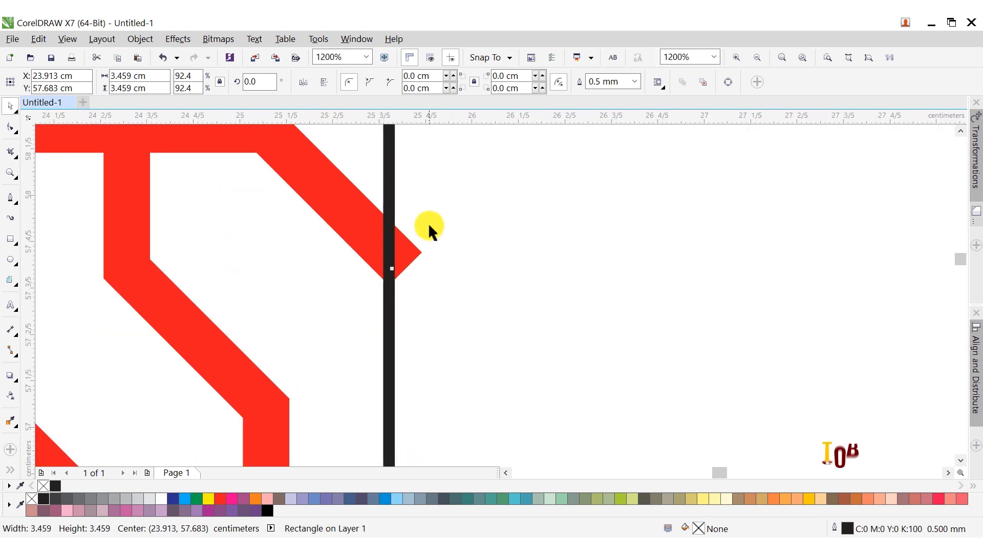
# Intersect the square with the red motif and move the trimmed result to the right of the originals.
pyautogui.scroll(-5, 428, 226)
pyautogui.keyDown('shift'); pyautogui.click(422, 238); pyautogui.keyUp('shift')
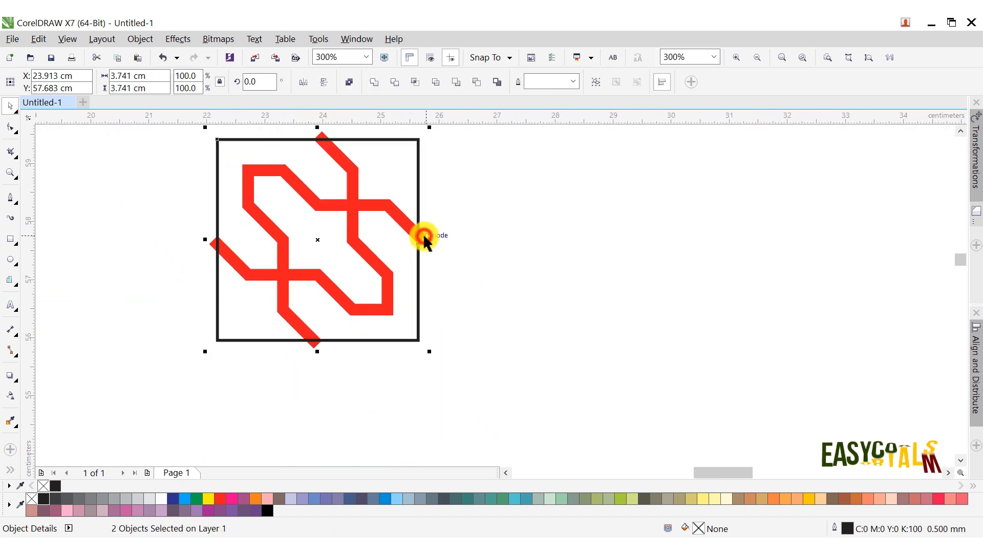
pyautogui.click(416, 84)
pyautogui.scroll(-2, 366, 237)
pyautogui.moveTo(356, 237); pyautogui.dragTo(503, 240)
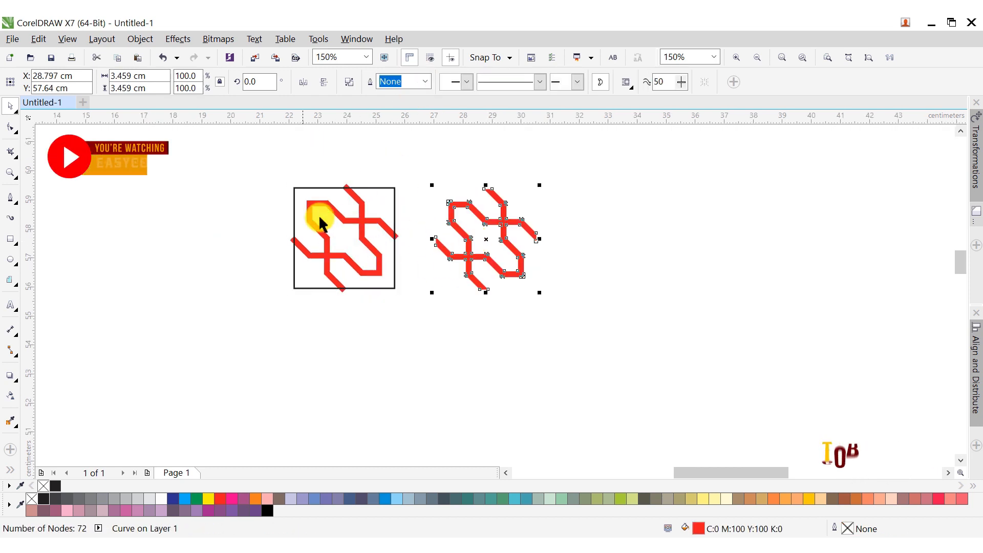
# Delete the original red motif together with its black square.
pyautogui.moveTo(256, 165); pyautogui.dragTo(385, 277)
pyautogui.rightClick(384, 223)
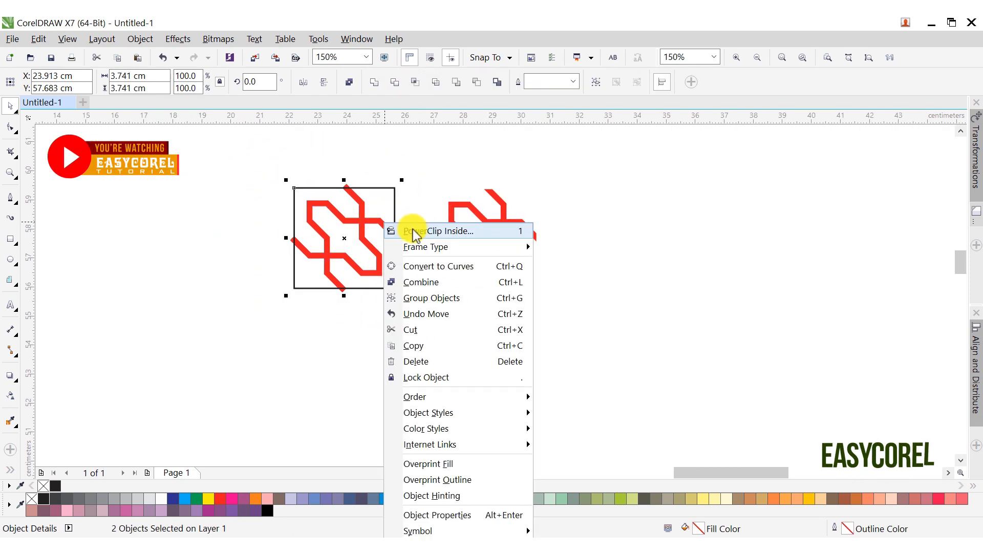
pyautogui.click(424, 362)
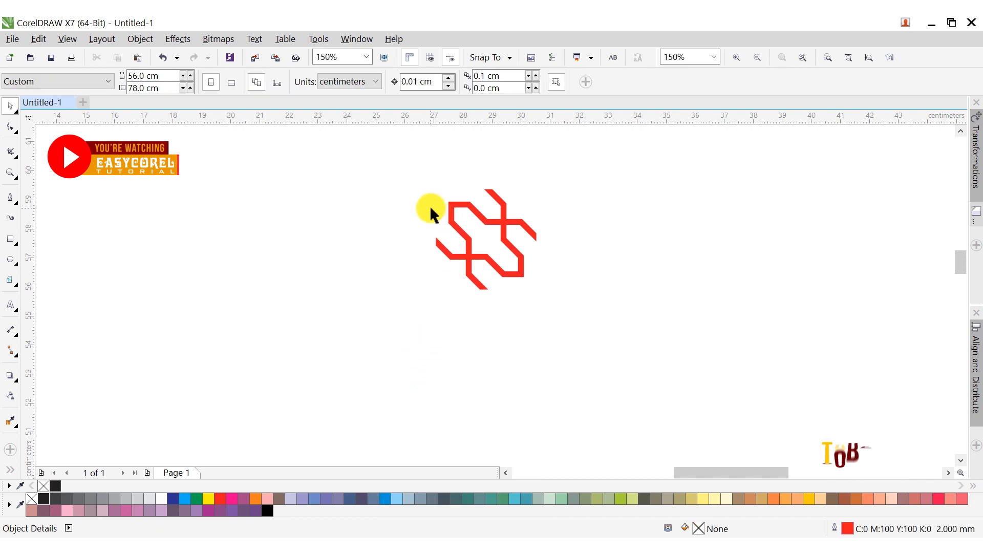
# Create 1 horizontally mirrored copy of the trimmed motif against its right side, keeping the scale at 100%.
pyautogui.moveTo(405, 163); pyautogui.dragTo(580, 307)
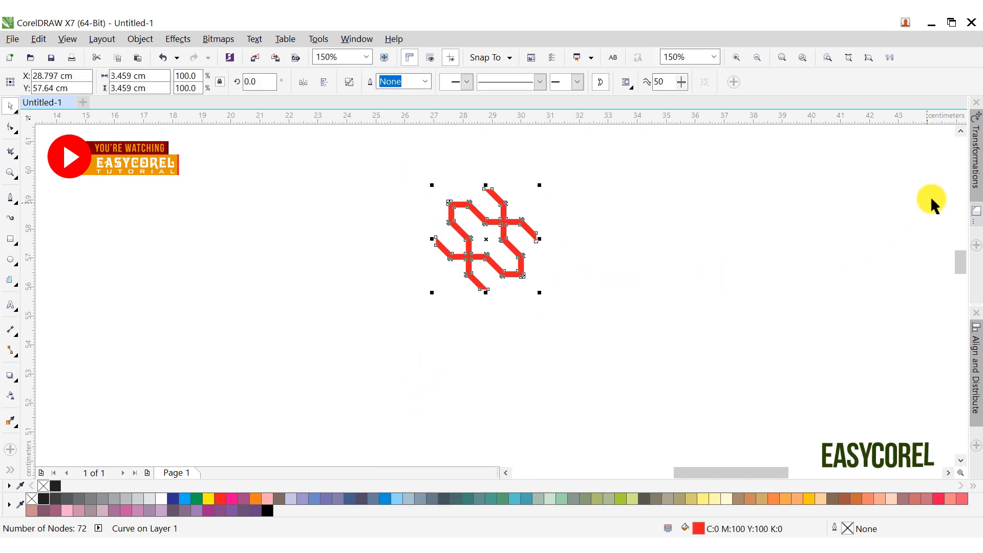
pyautogui.click(972, 160)
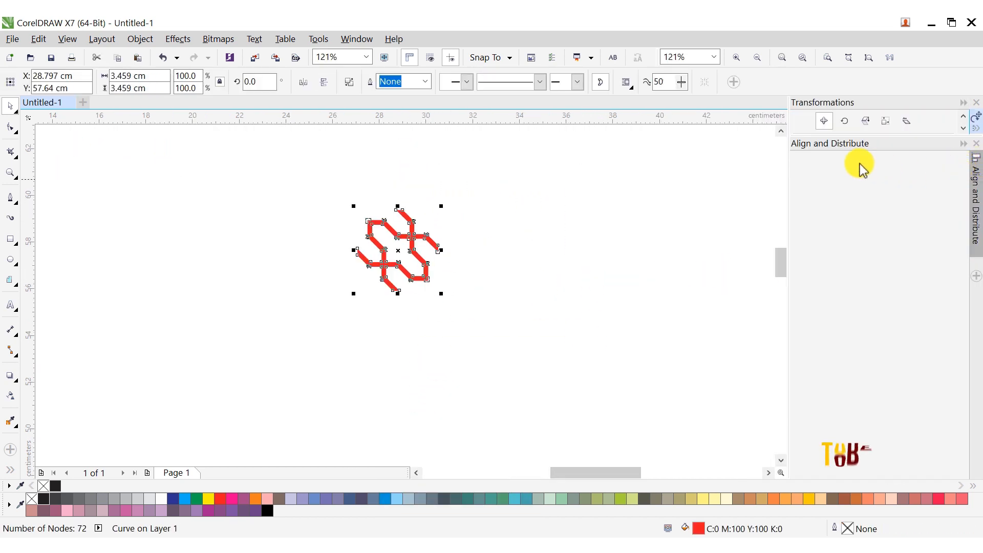
pyautogui.moveTo(887, 134); pyautogui.dragTo(884, 325)
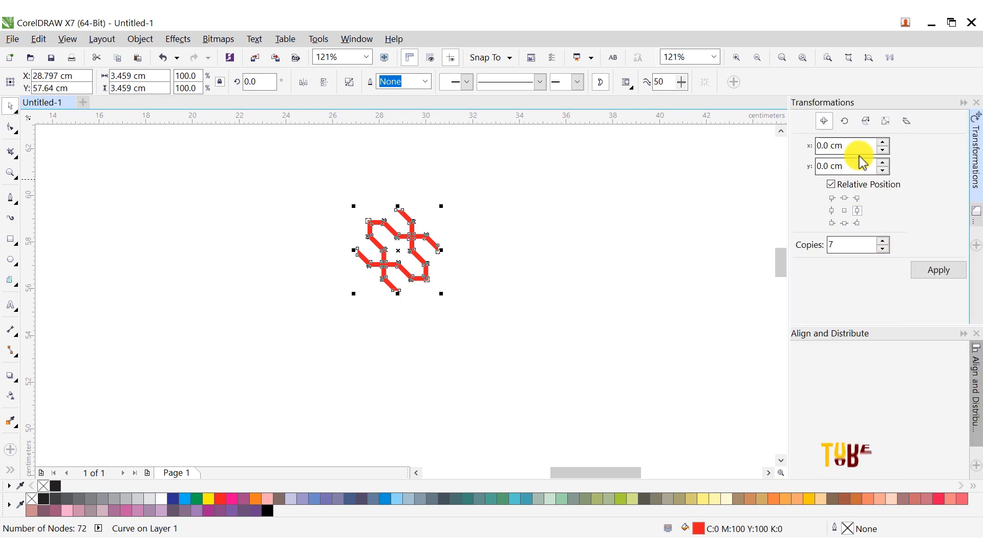
pyautogui.click(867, 122)
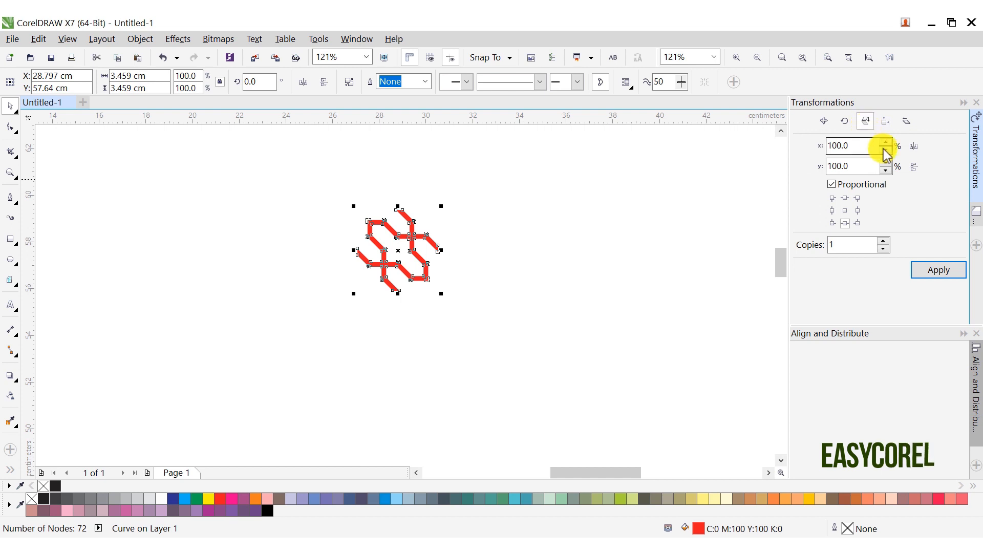
pyautogui.click(858, 210)
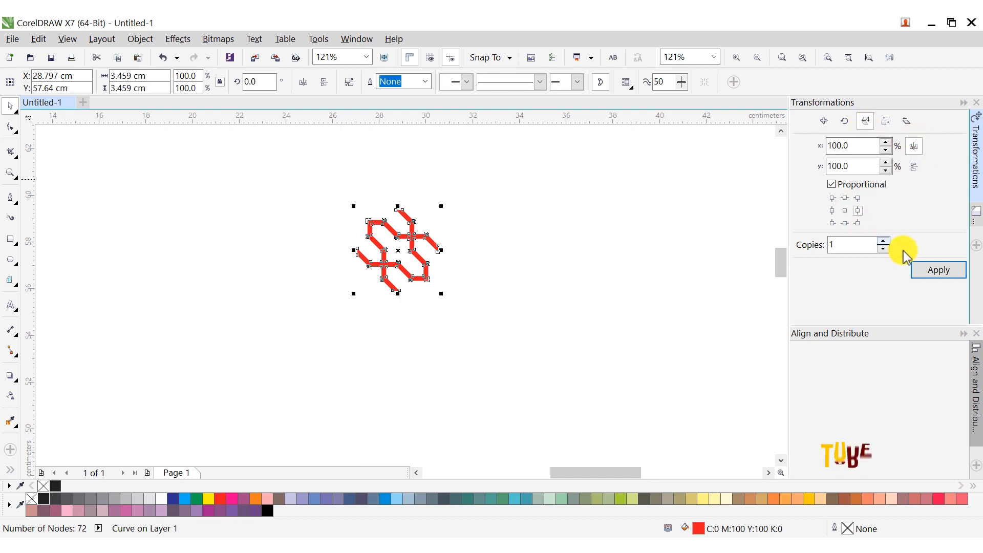
pyautogui.click(936, 272)
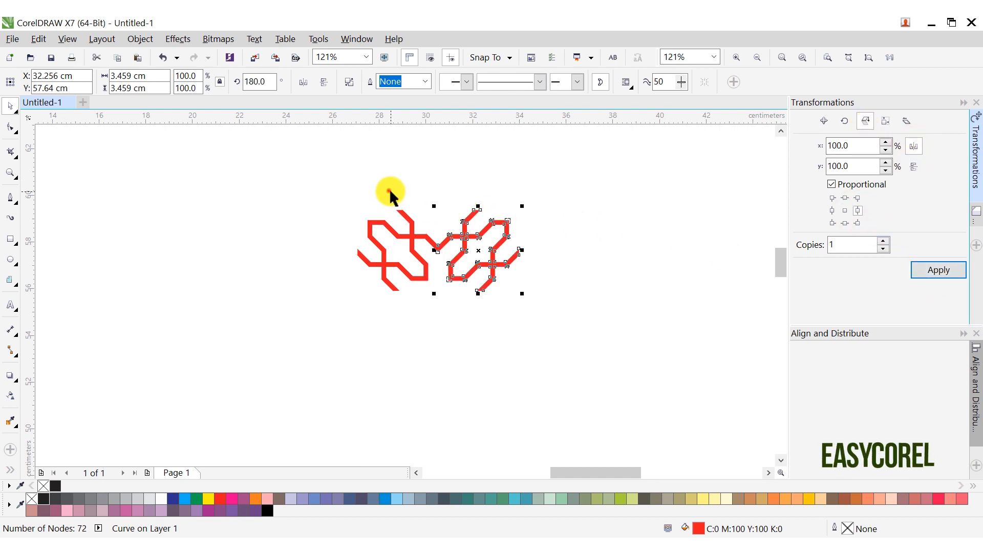
# Create 1 vertically mirrored copy of the motif pair against its lower edge, keeping the scale at 100%.
pyautogui.moveTo(307, 176); pyautogui.dragTo(603, 333)
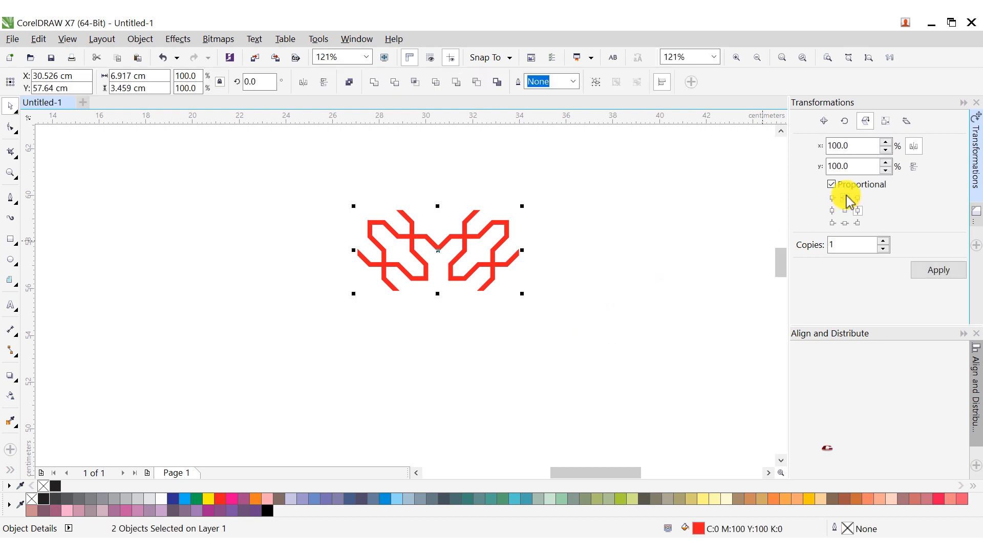
pyautogui.click(844, 223)
pyautogui.click(914, 166)
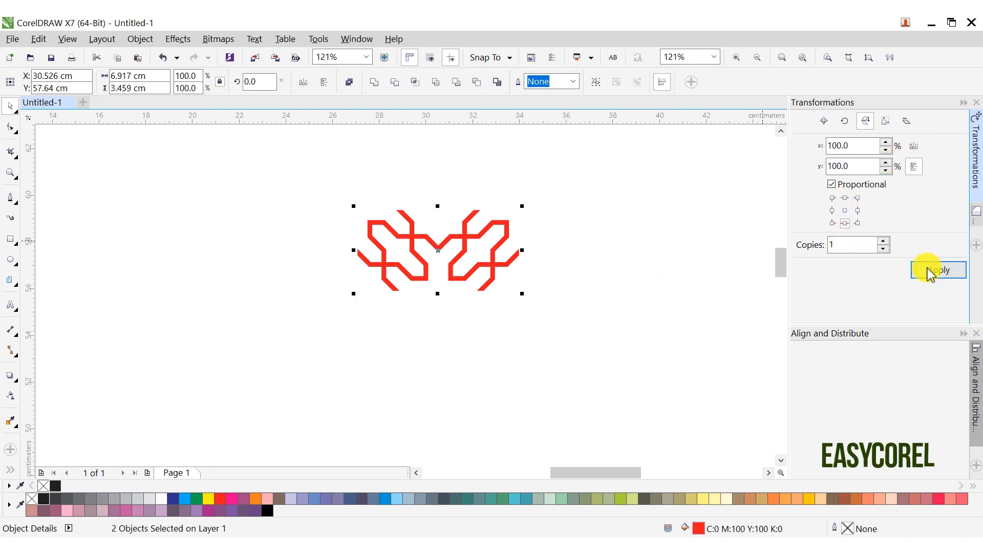
pyautogui.click(929, 270)
pyautogui.click(618, 289)
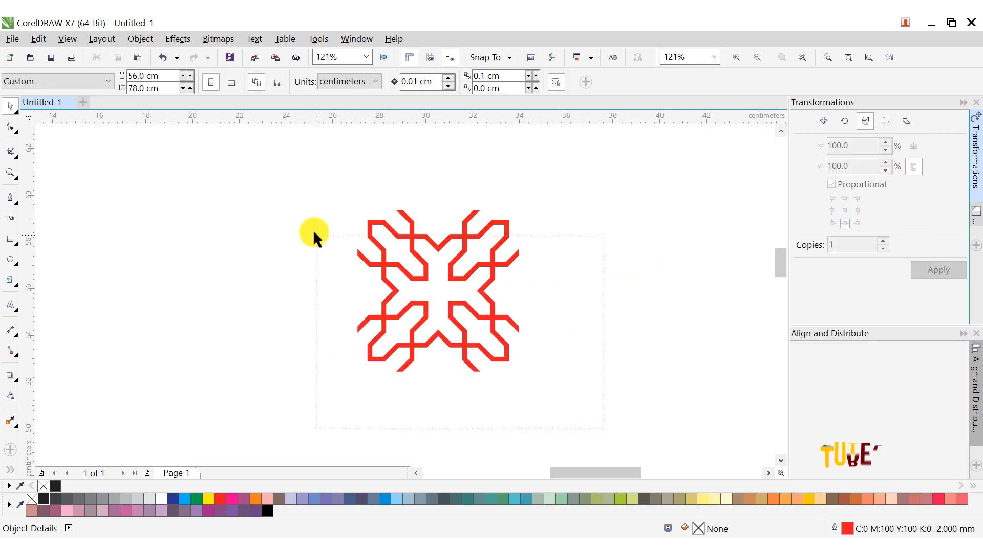
# Try to weld the four red motif pieces into one curve, and undo the weld.
pyautogui.moveTo(314, 233); pyautogui.dragTo(316, 225)
pyautogui.click(375, 83)
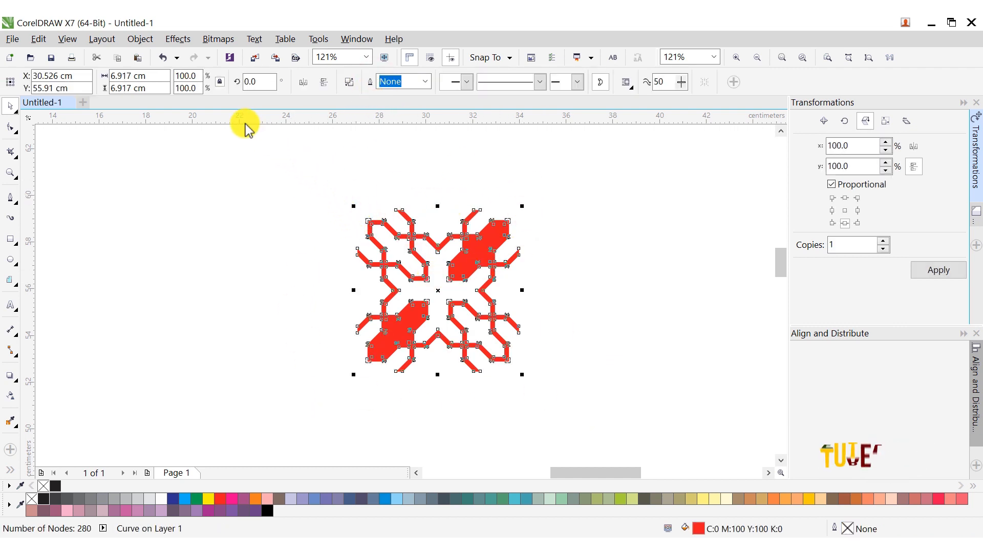
pyautogui.click(163, 57)
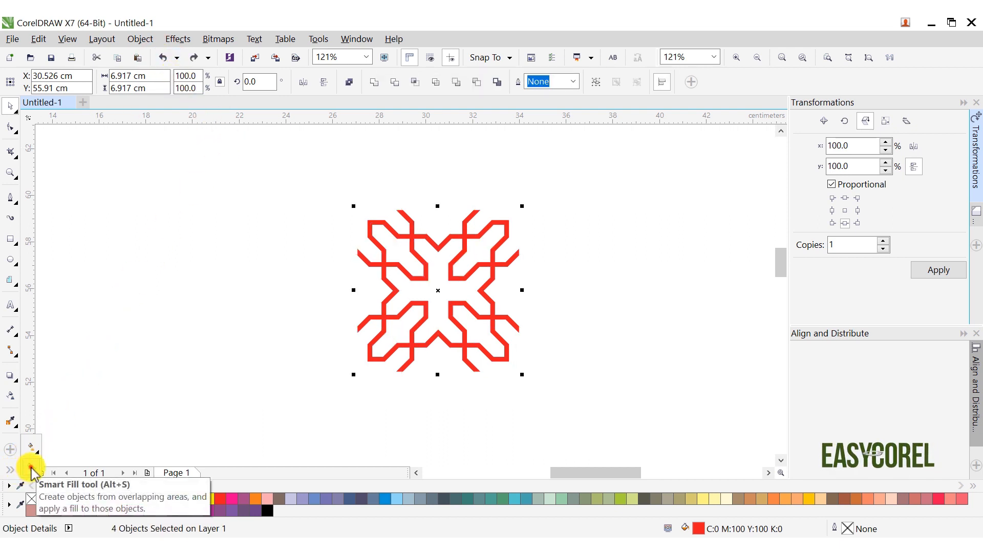
# Smart-fill the line shapes of all four motif pieces with black and no outline.
pyautogui.click(31, 466)
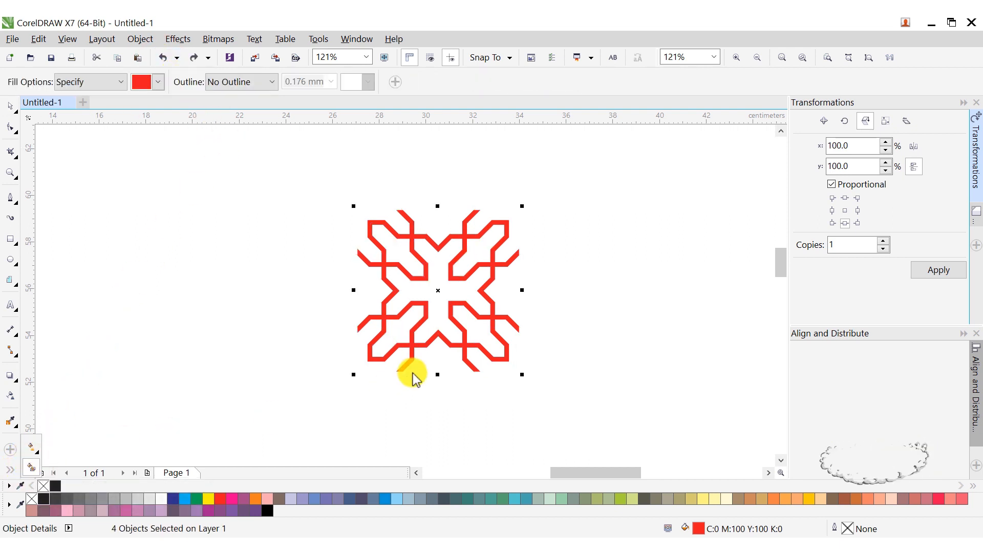
pyautogui.click(159, 82)
pyautogui.click(138, 97)
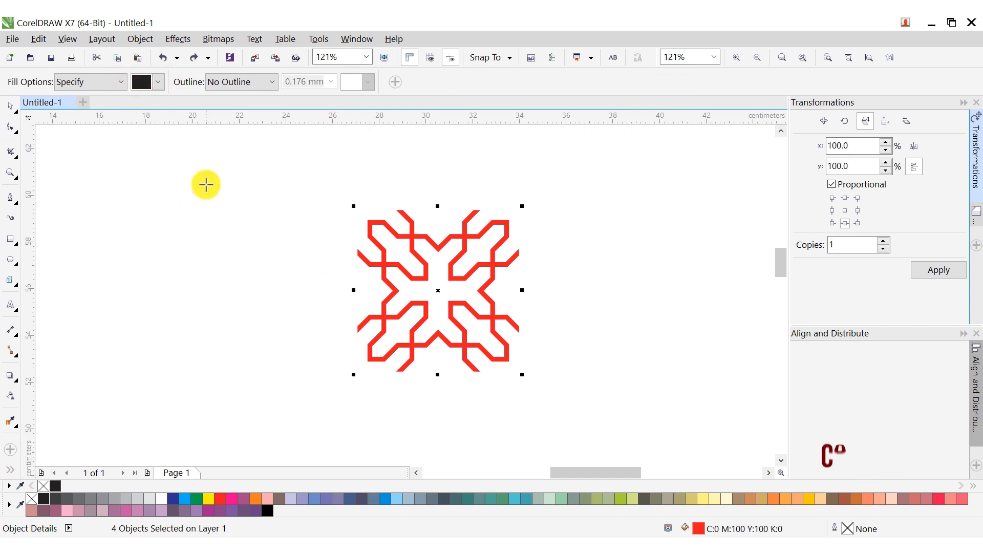
pyautogui.click(385, 359)
pyautogui.scroll(3, 465, 348)
pyautogui.click(461, 344)
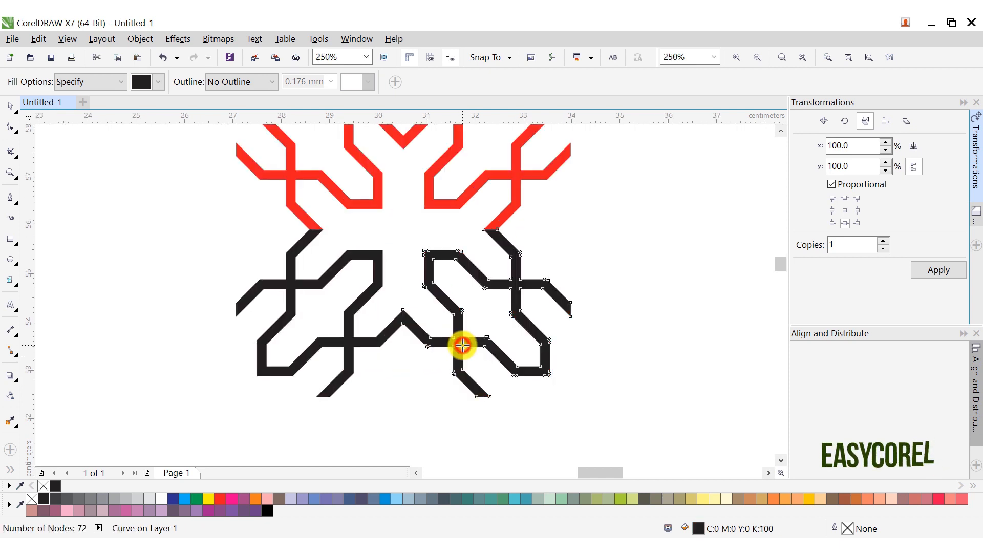
pyautogui.click(516, 204)
pyautogui.click(369, 204)
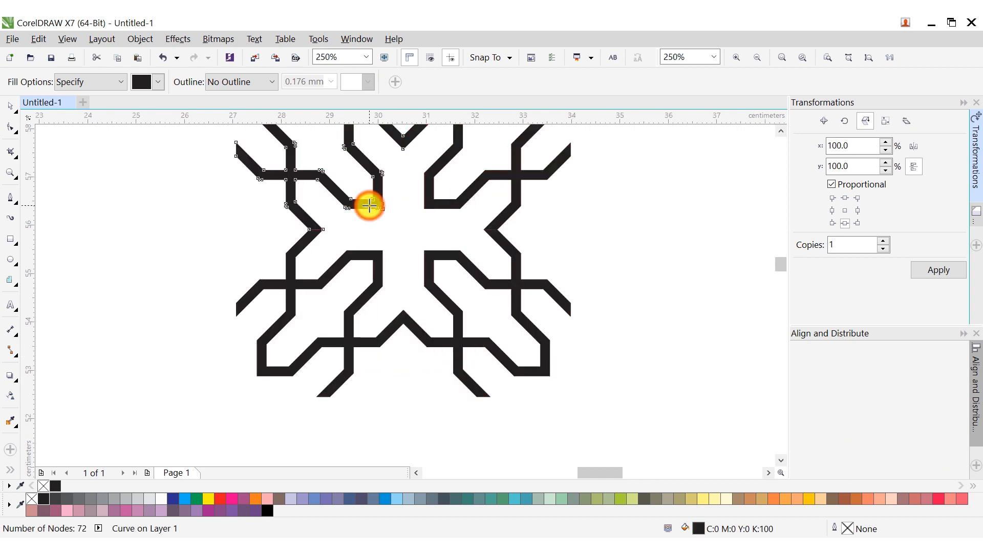
# Move the four black filled pieces horizontally to the left of the red ones and weld them into one curve.
pyautogui.click(10, 106)
pyautogui.scroll(-3, 217, 250)
pyautogui.keyDown('shift'); pyautogui.click(314, 179); pyautogui.keyUp('shift')
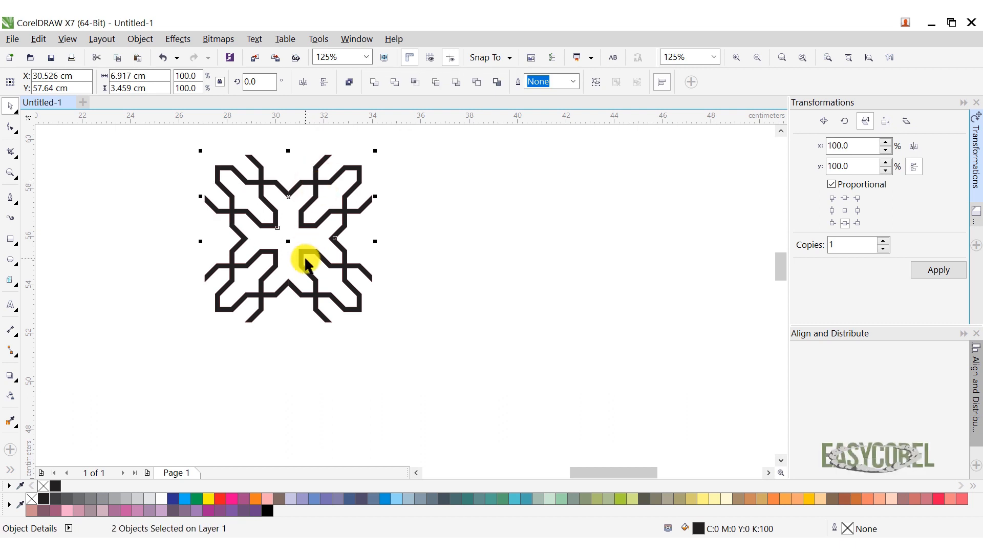
pyautogui.keyDown('shift'); pyautogui.click(276, 268); pyautogui.keyUp('shift')
pyautogui.keyDown('shift'); pyautogui.click(282, 259); pyautogui.keyUp('shift')
pyautogui.scroll(-2, 283, 256)
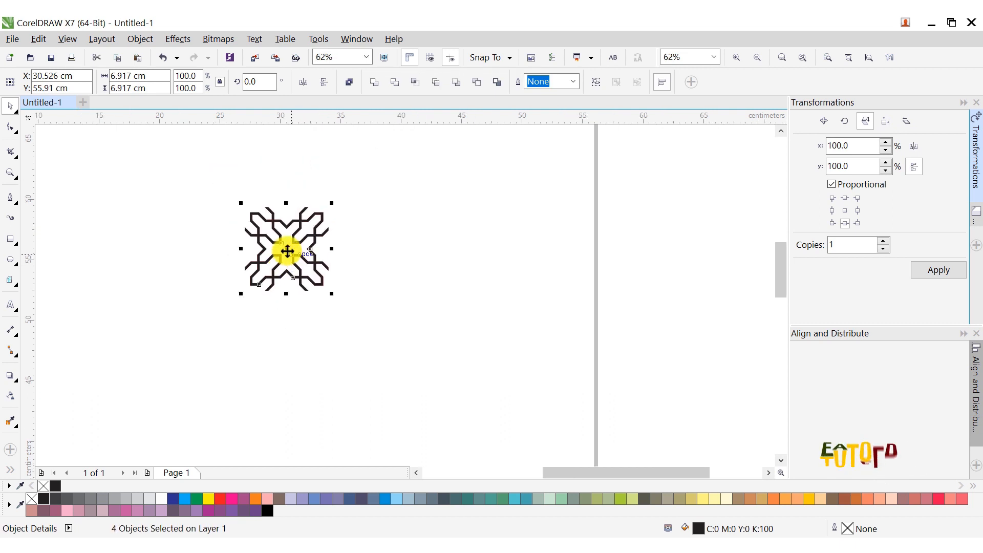
pyautogui.moveTo(285, 250); pyautogui.dragTo(146, 248)
pyautogui.click(373, 83)
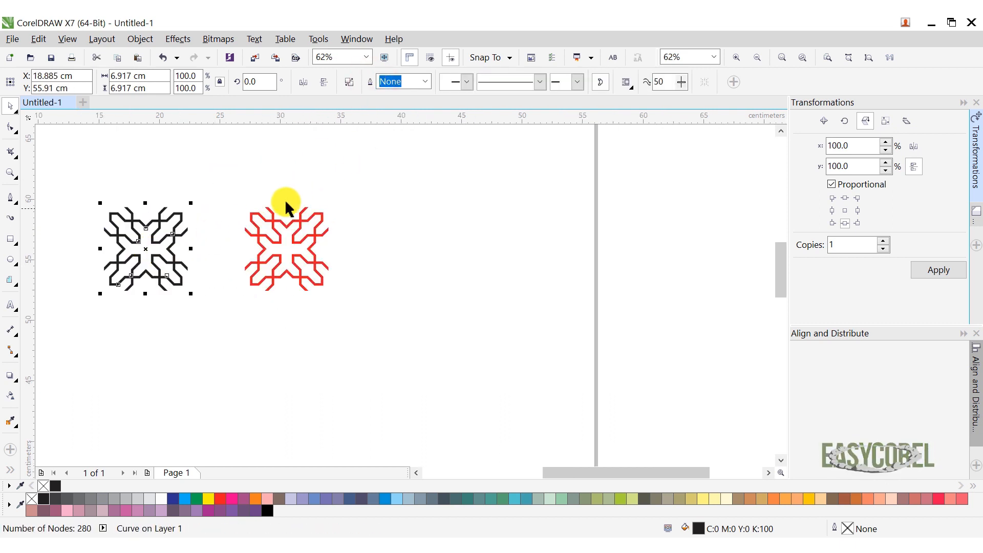
# Weld the four original red motif pieces into one curve and delete it.
pyautogui.moveTo(217, 163); pyautogui.dragTo(395, 337)
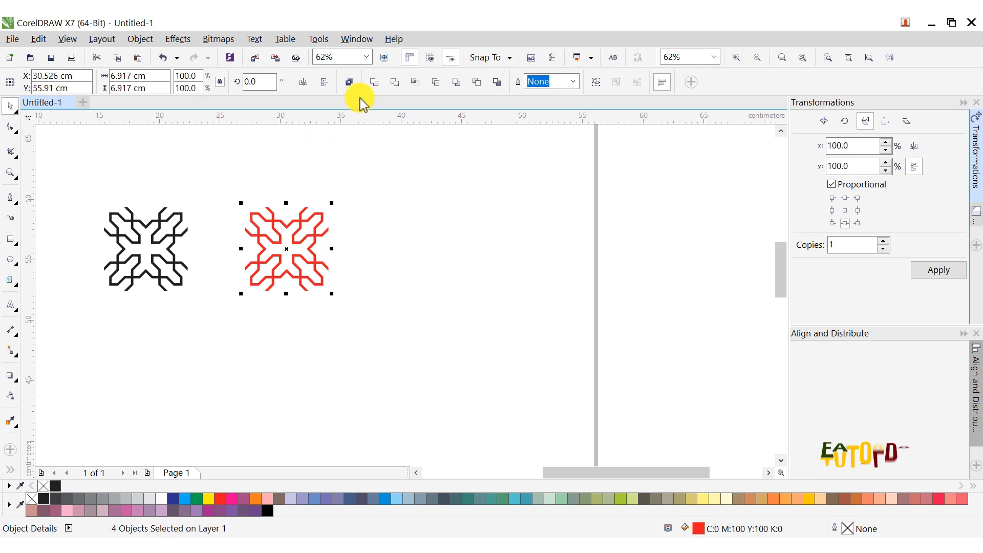
pyautogui.click(374, 83)
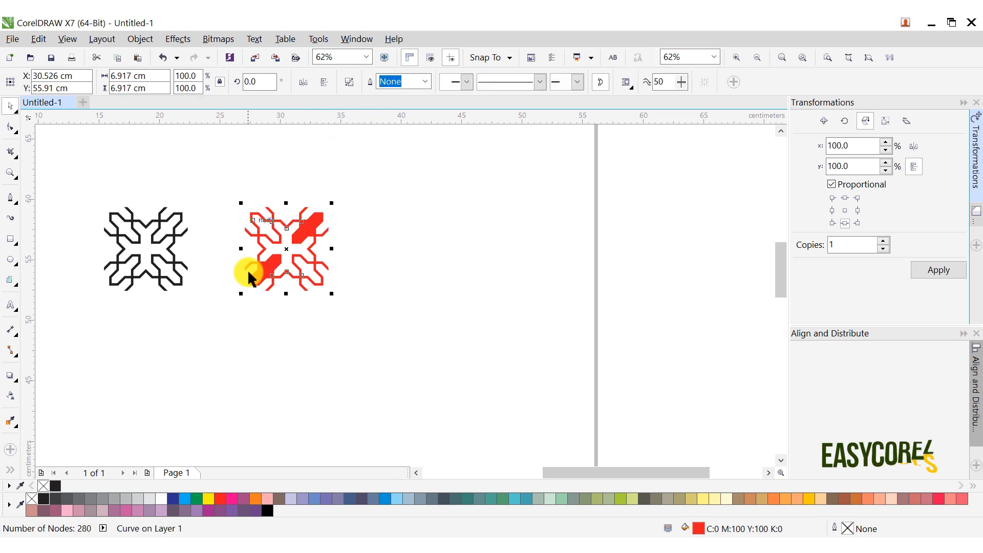
pyautogui.rightClick(318, 226)
pyautogui.click(369, 329)
pyautogui.scroll(-1, 282, 296)
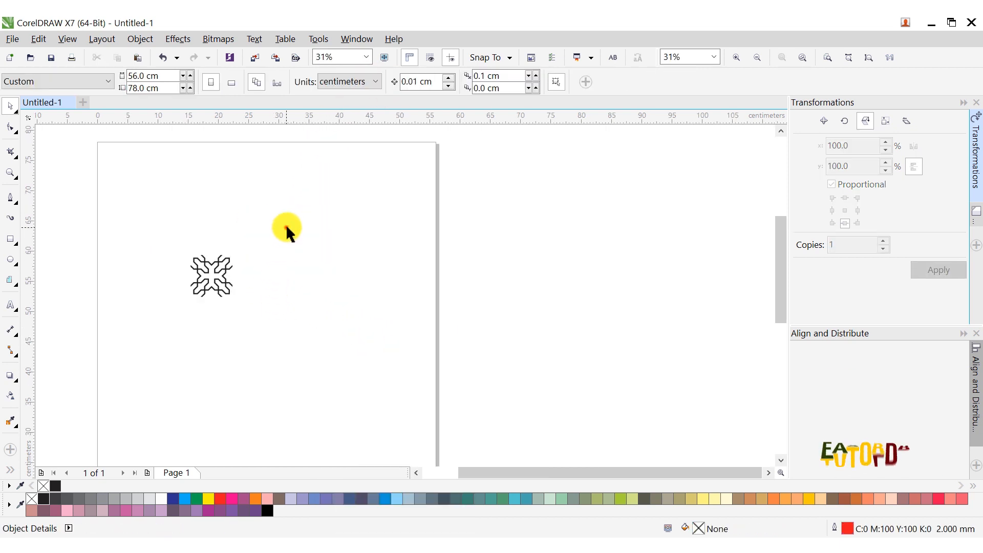
# Align the welded black motif to the left and top edges of the page.
pyautogui.moveTo(286, 225); pyautogui.dragTo(171, 328)
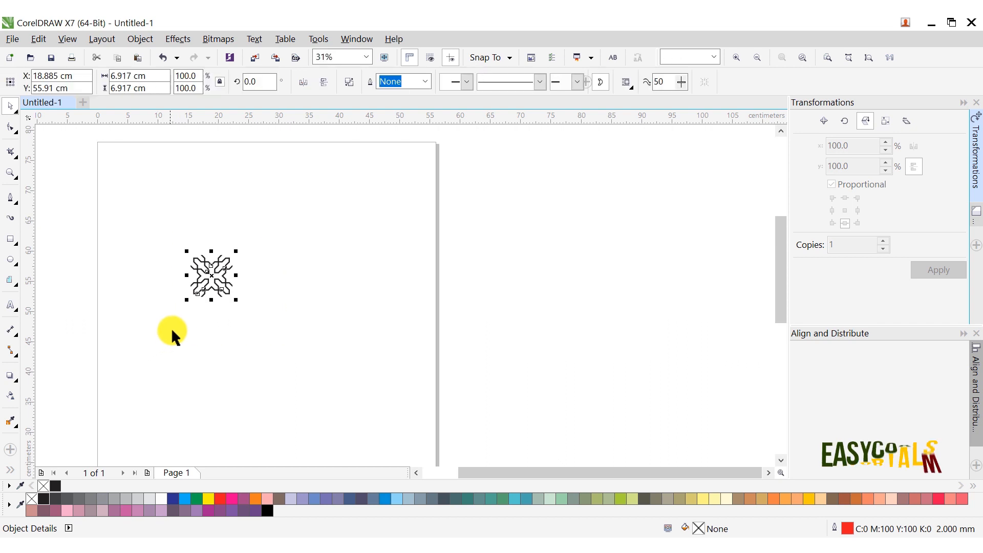
pyautogui.click(973, 377)
pyautogui.click(801, 367)
pyautogui.click(802, 387)
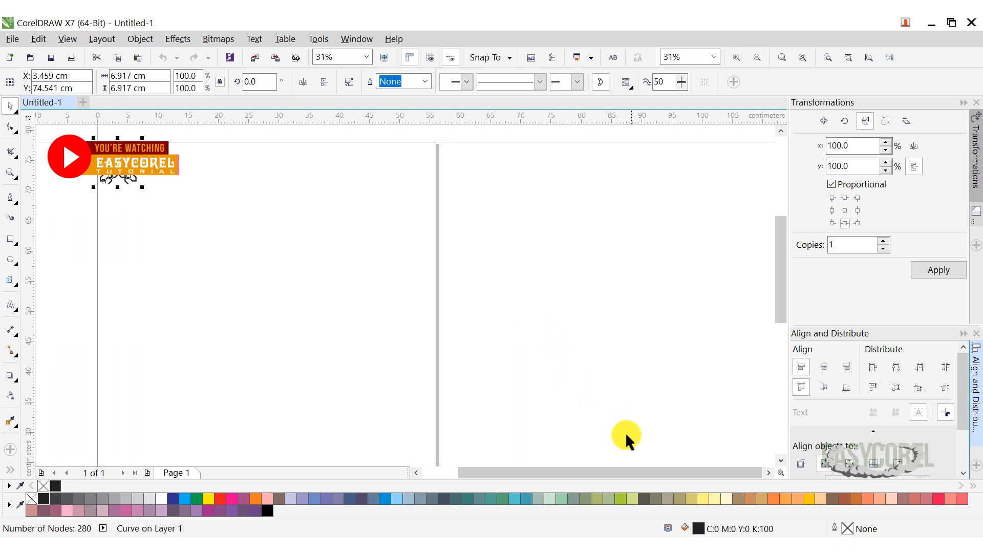
# Change the motif's fill to RGB red with R 255, G 0 and B 0 (#FF0000).
pyautogui.doubleClick(694, 527)
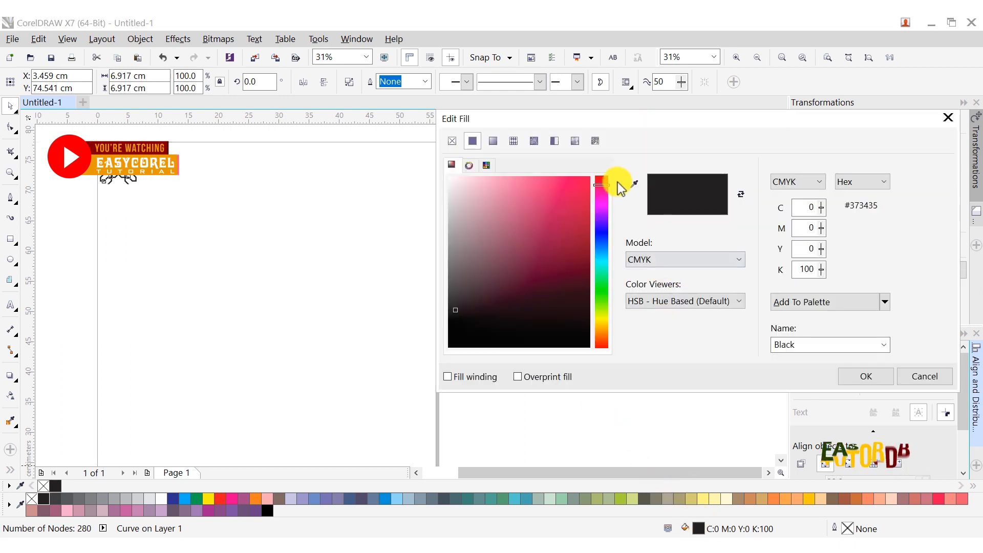
pyautogui.click(793, 182)
pyautogui.click(786, 221)
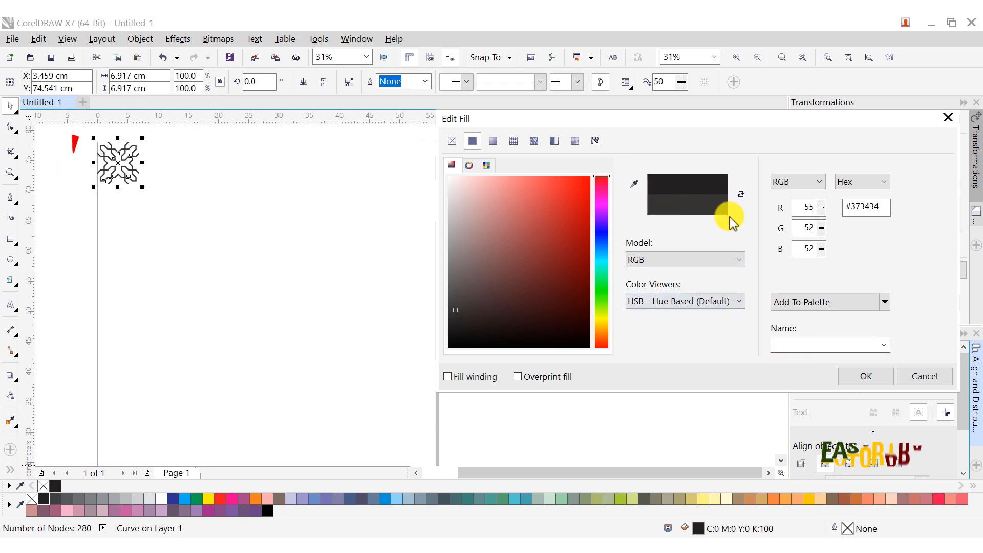
pyautogui.click(590, 177)
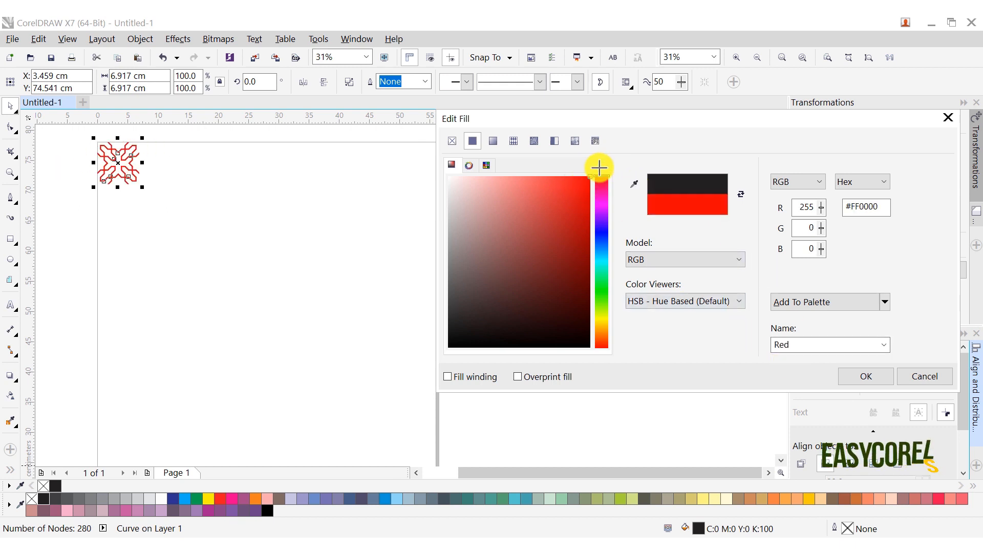
pyautogui.click(858, 375)
# Repeat vertically mirrored copies of the motif down the page's left edge until the column holds 11 tiles.
pyautogui.scroll(-2, 280, 243)
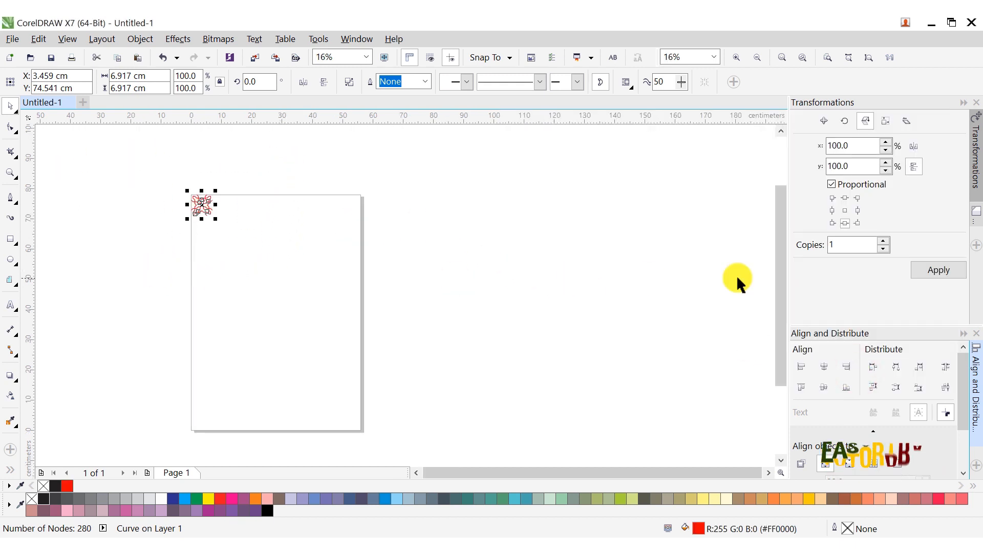
pyautogui.click(939, 272)
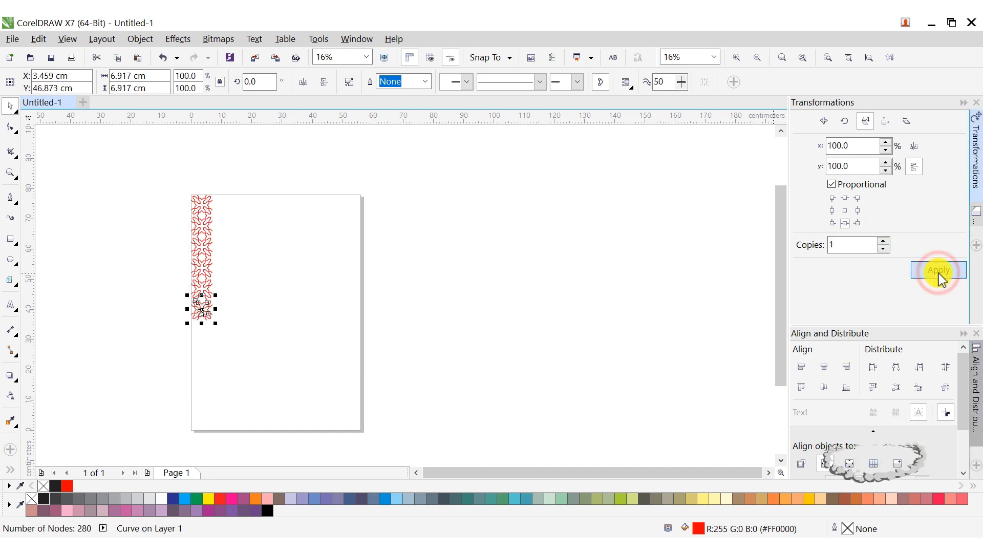
pyautogui.click(938, 272)
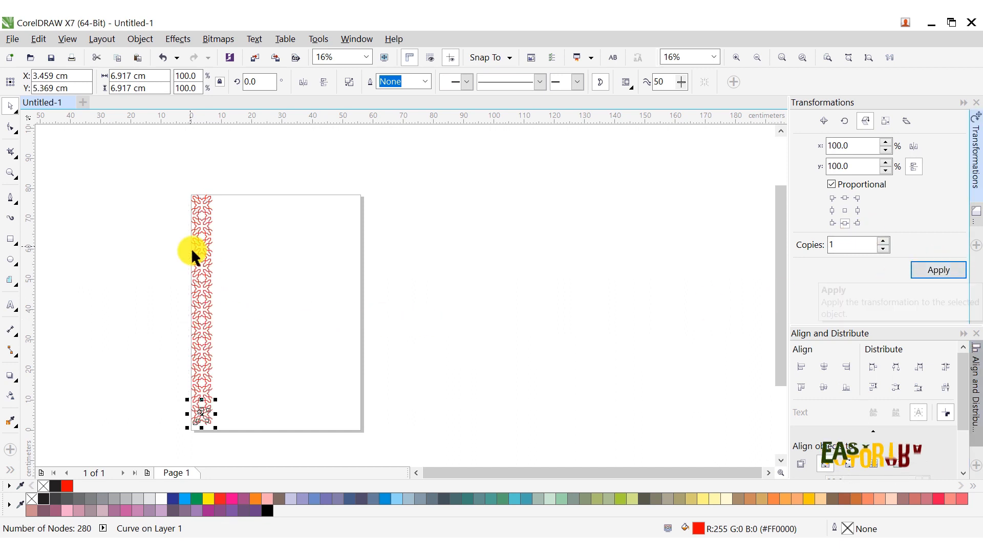
# Create 7 copies of the whole tile column to its right at a relative horizontal offset of 6.917 cm.
pyautogui.click(162, 170)
pyautogui.moveTo(301, 454); pyautogui.dragTo(302, 454)
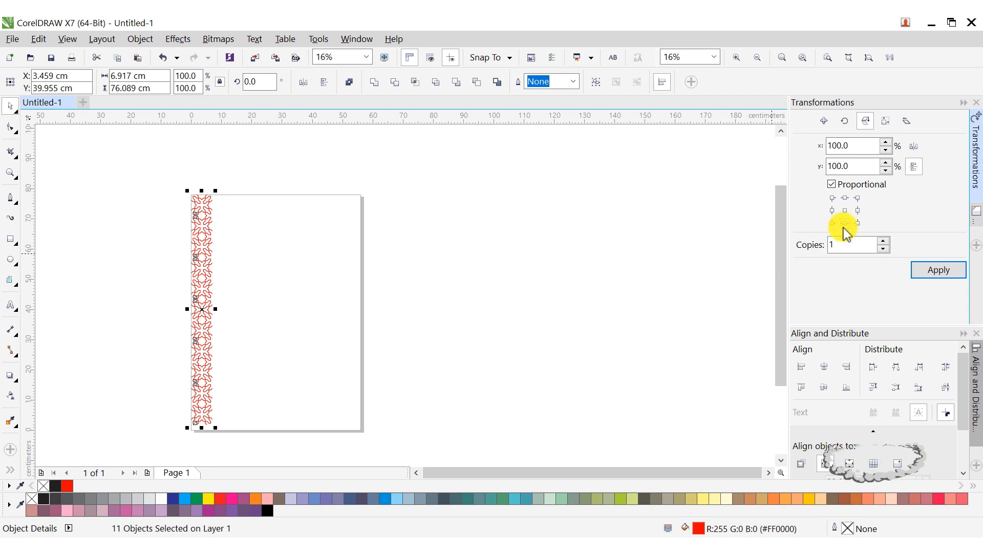
pyautogui.click(857, 210)
pyautogui.doubleClick(845, 246)
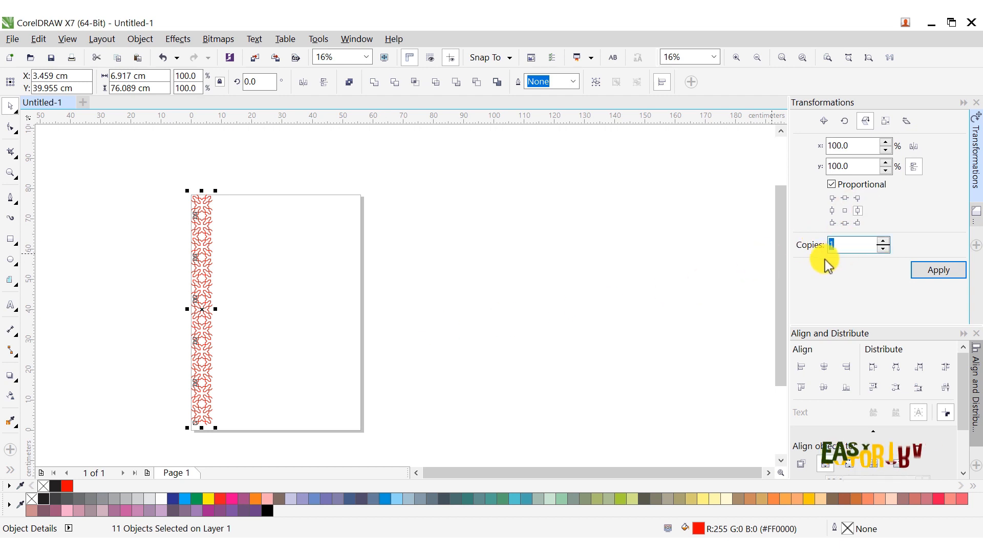
pyautogui.write('7')
pyautogui.click(823, 121)
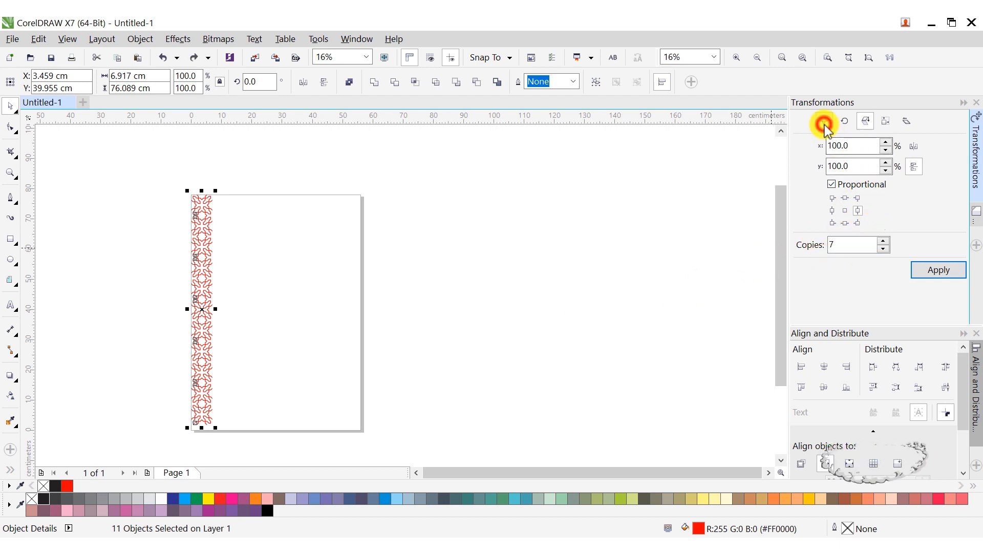
pyautogui.click(939, 270)
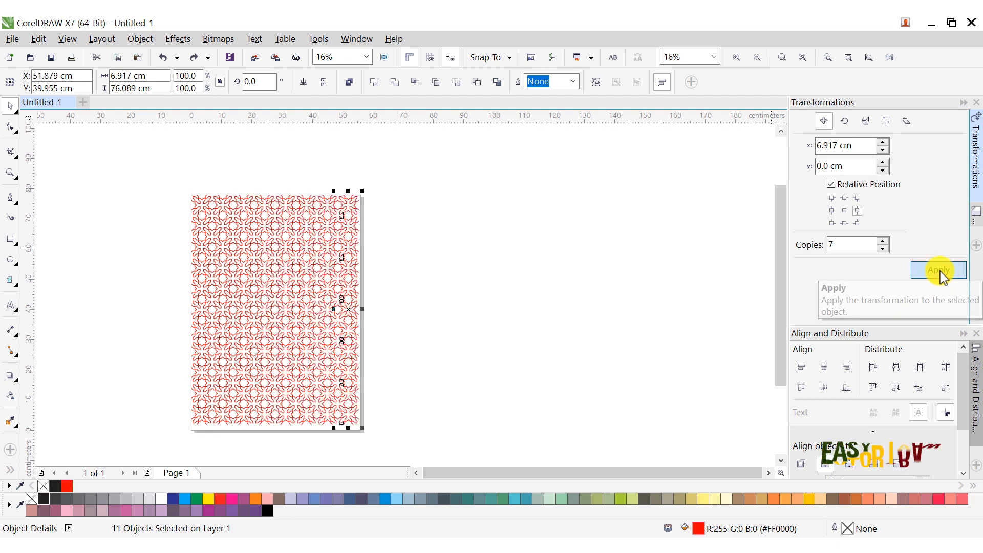
# Weld all the tiles on the page into one curve.
pyautogui.moveTo(468, 170); pyautogui.dragTo(130, 430)
pyautogui.click(374, 82)
pyautogui.click(437, 261)
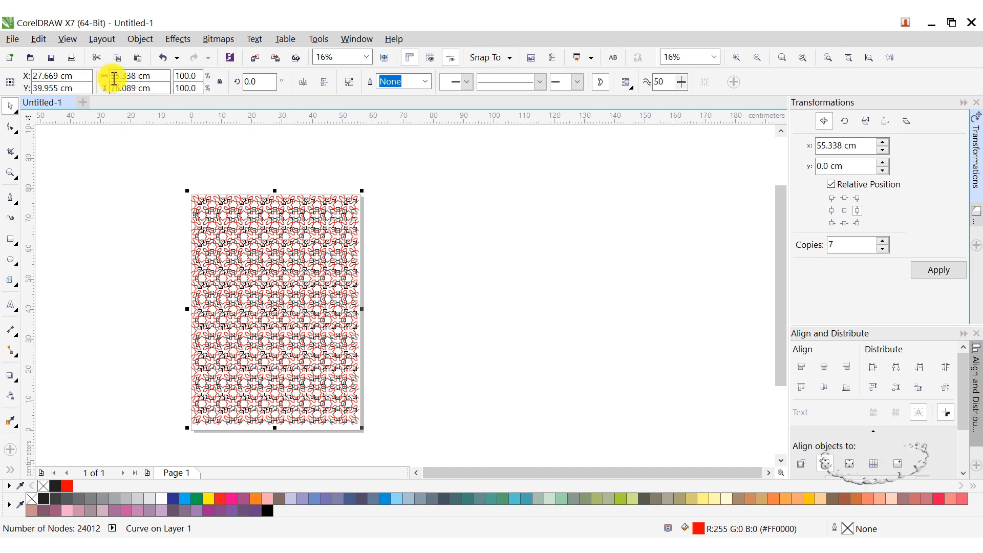
# Resize the welded pattern to 56 cm by 78 cm and align it to the page's left and top edges.
pyautogui.write('56cm')
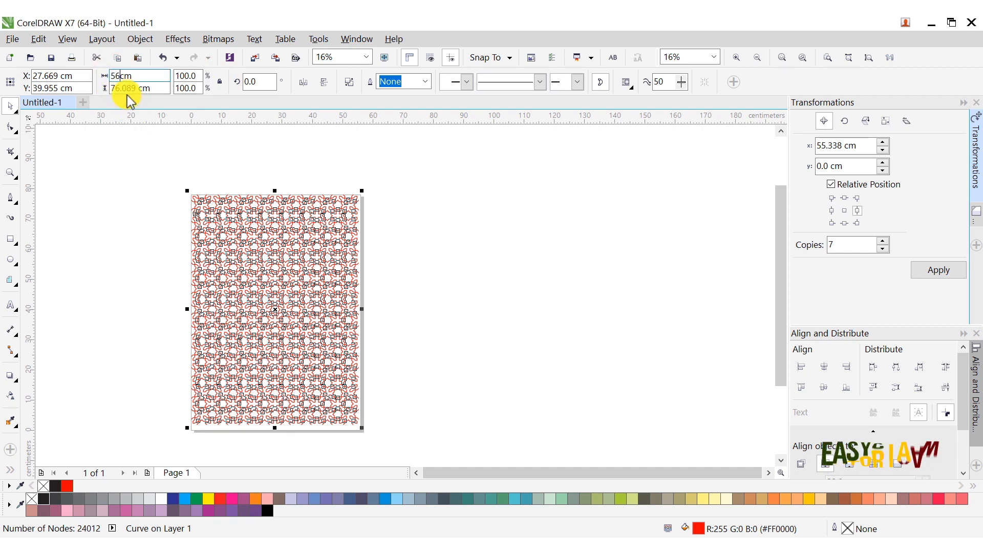
pyautogui.click(126, 90)
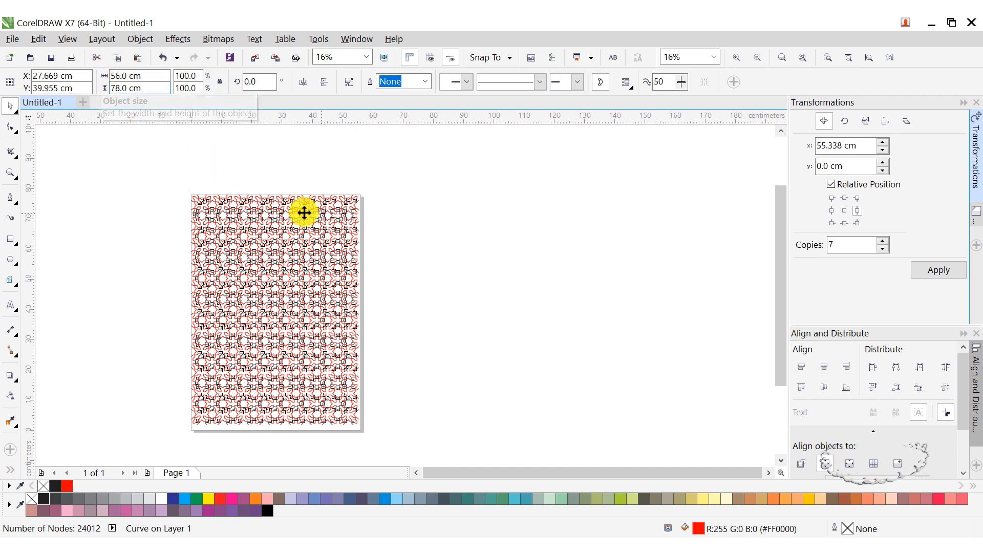
pyautogui.press('Return')
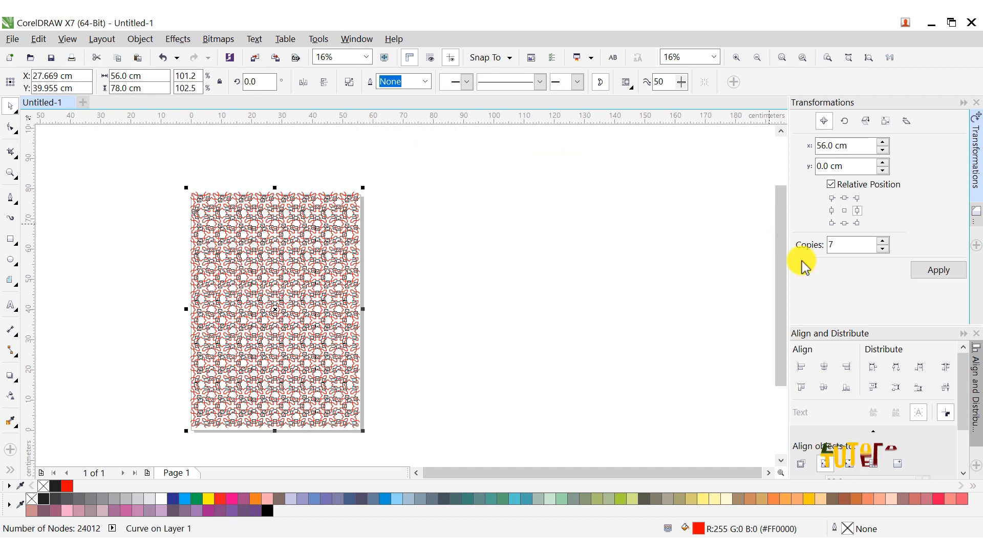
pyautogui.click(801, 367)
pyautogui.click(802, 388)
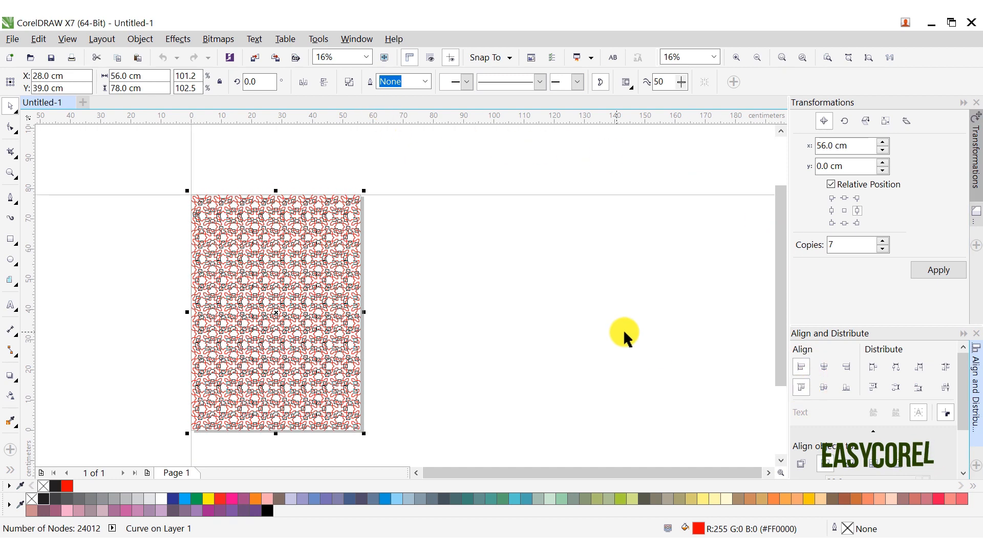
# Add a page-sized rectangle of 56 cm by 78 cm around the pattern.
pyautogui.click(783, 59)
pyautogui.click(965, 105)
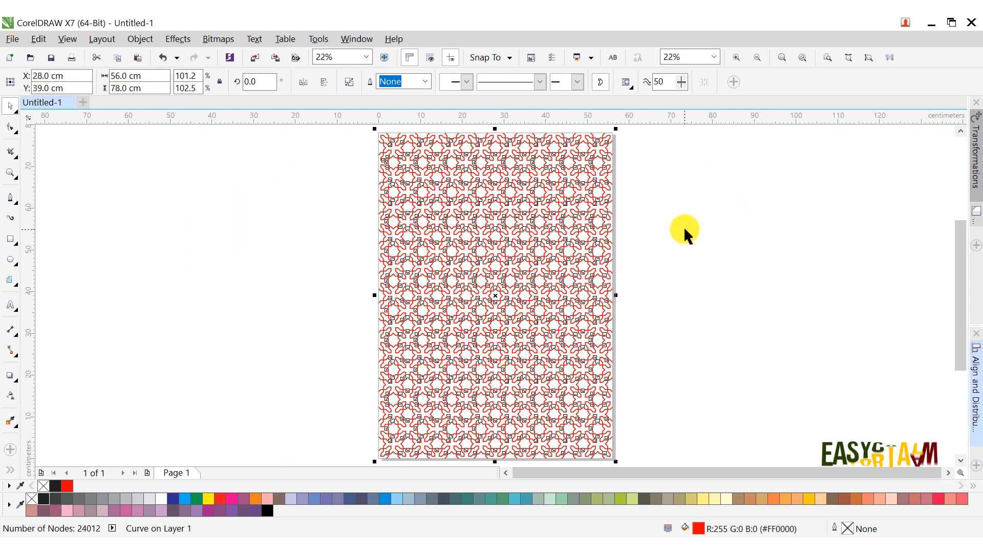
pyautogui.click(274, 269)
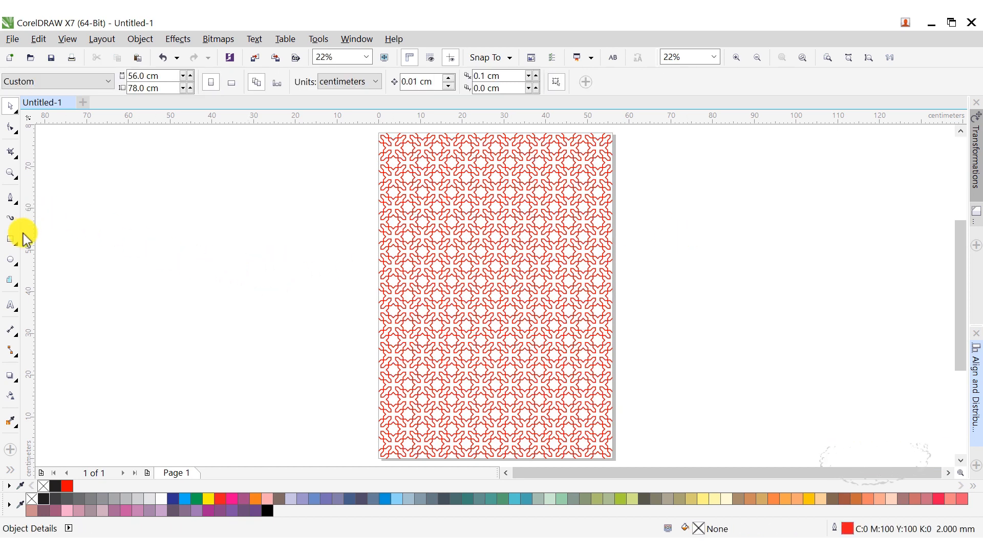
pyautogui.doubleClick(10, 239)
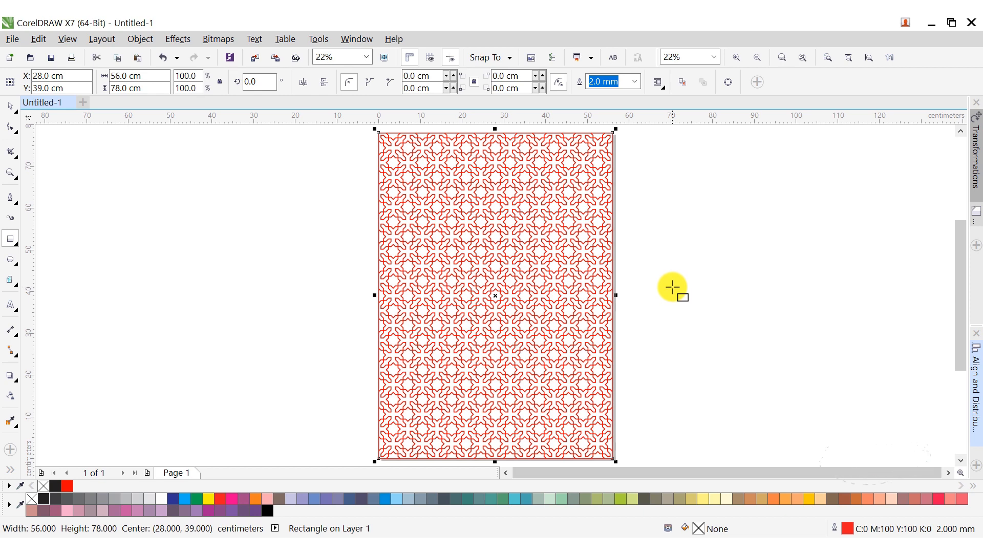
# Fill the page-sized rectangle with a uniform dark red in the RGB model, R 125, G 0, B 0 (#7D0000).
pyautogui.doubleClick(697, 528)
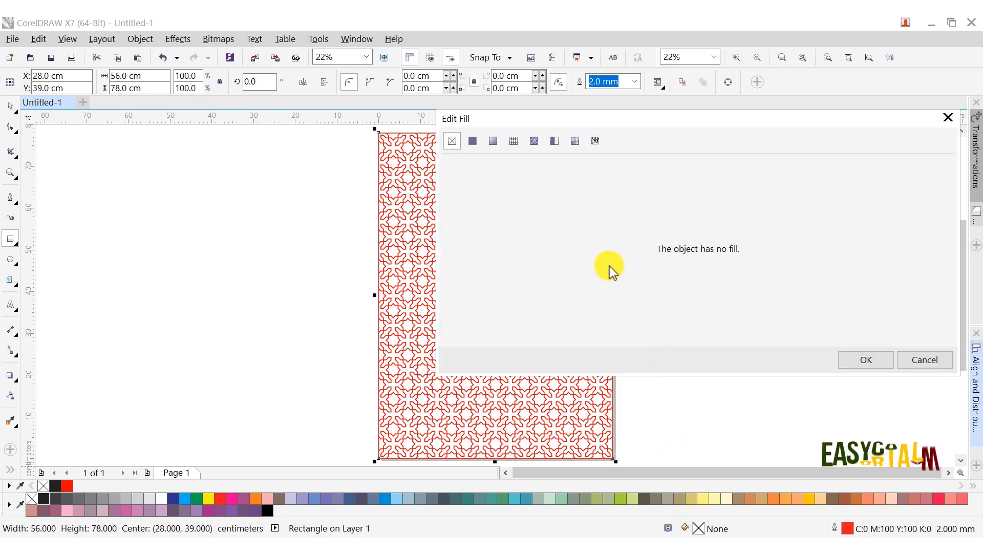
pyautogui.click(472, 141)
pyautogui.click(801, 184)
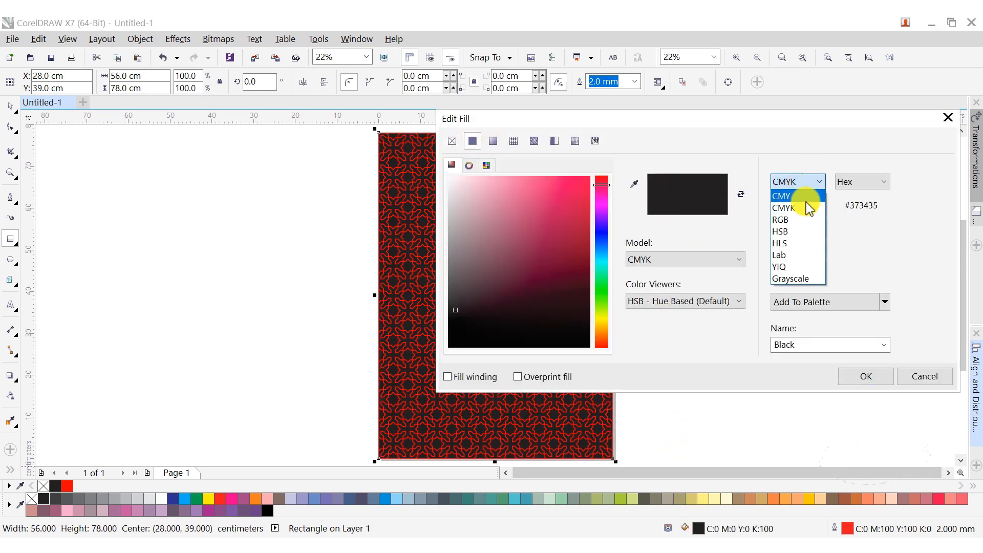
pyautogui.click(805, 219)
pyautogui.click(603, 179)
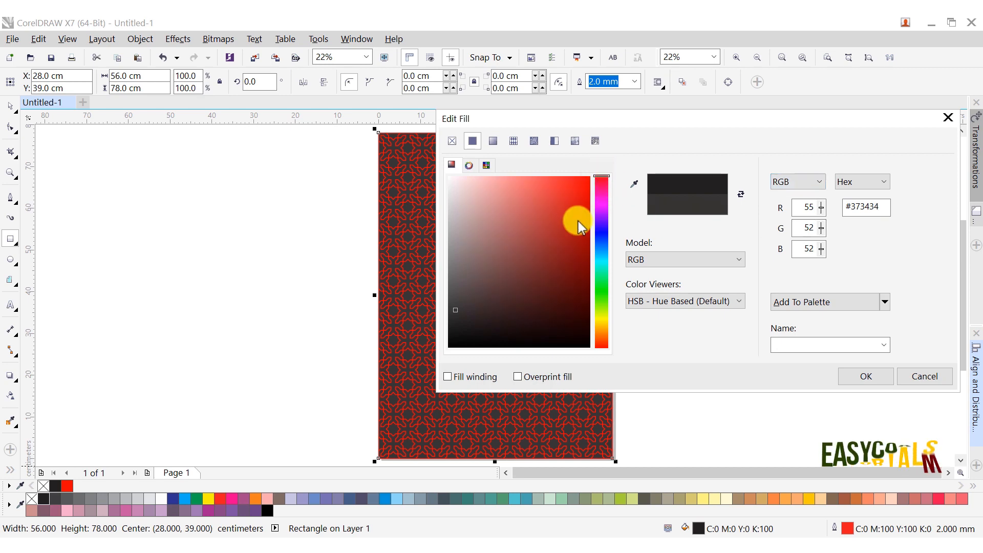
pyautogui.click(592, 240)
pyautogui.moveTo(591, 239); pyautogui.dragTo(599, 261)
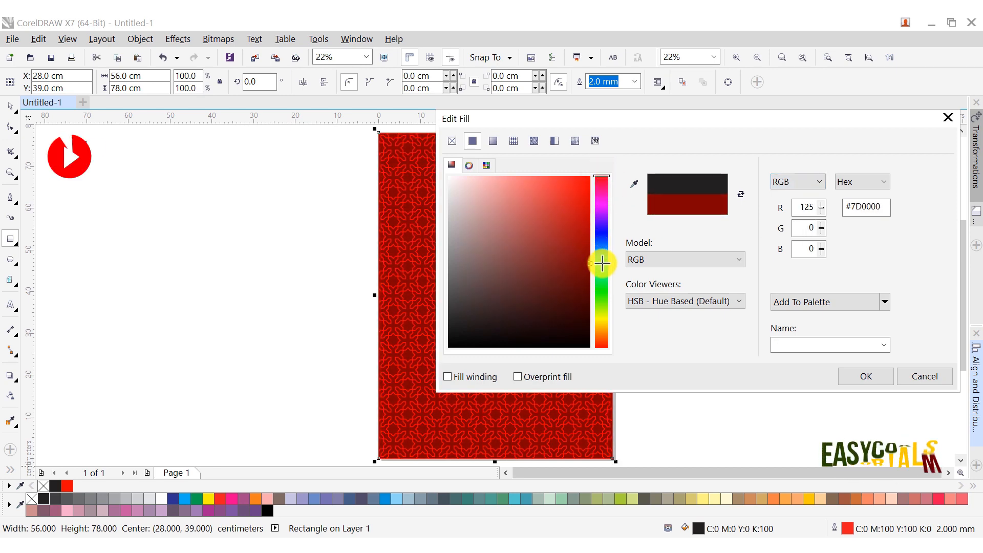
pyautogui.click(865, 378)
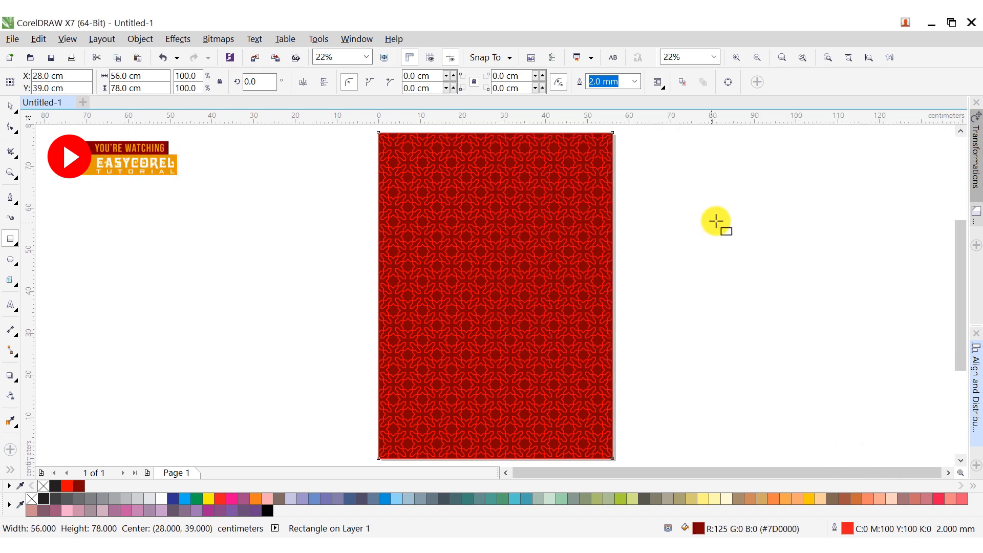
# Apply a vertical linear transparency to the red pattern curve so it fades out towards the page's upper part, and deselect it.
pyautogui.click(13, 126)
pyautogui.click(470, 284)
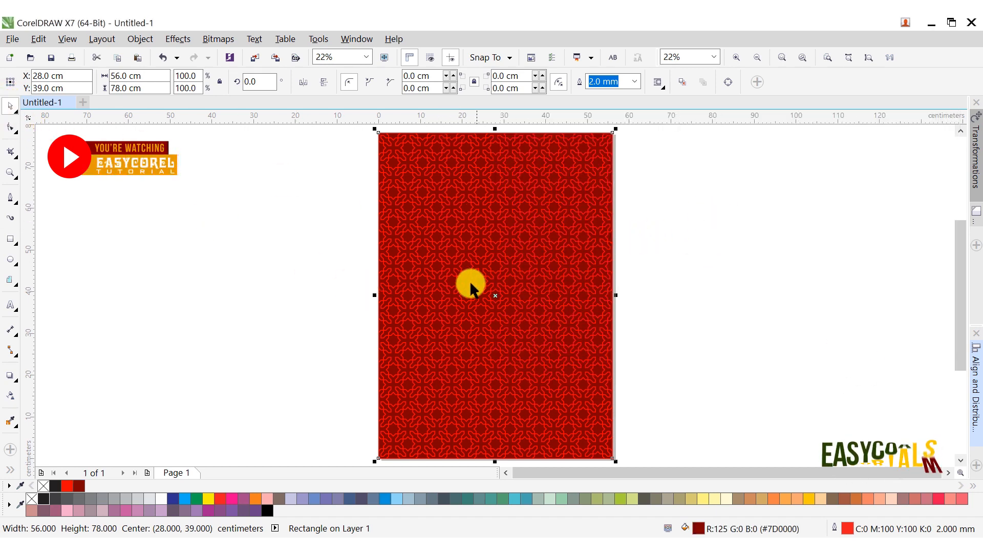
pyautogui.click(500, 264)
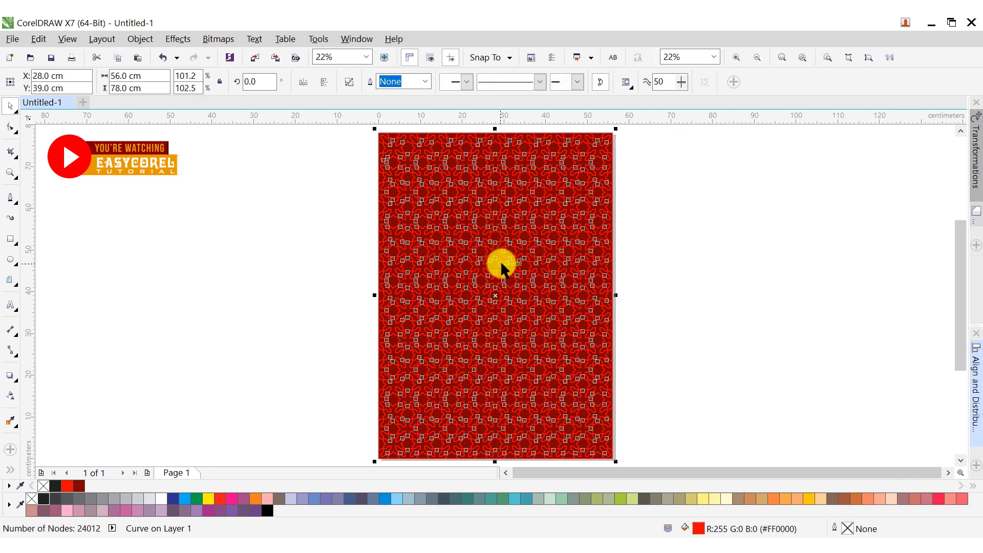
pyautogui.click(10, 395)
pyautogui.moveTo(494, 340); pyautogui.dragTo(494, 186)
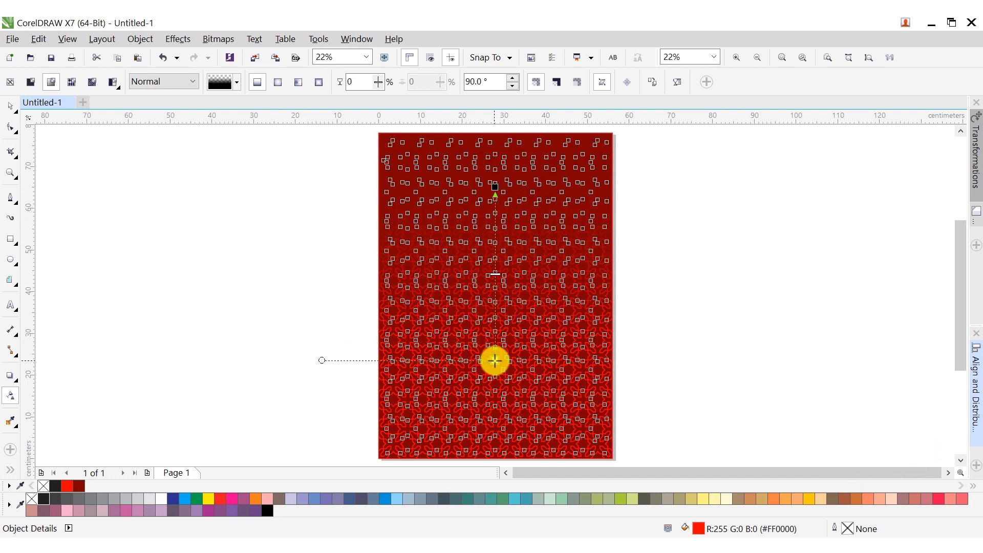
pyautogui.click(11, 106)
pyautogui.click(151, 204)
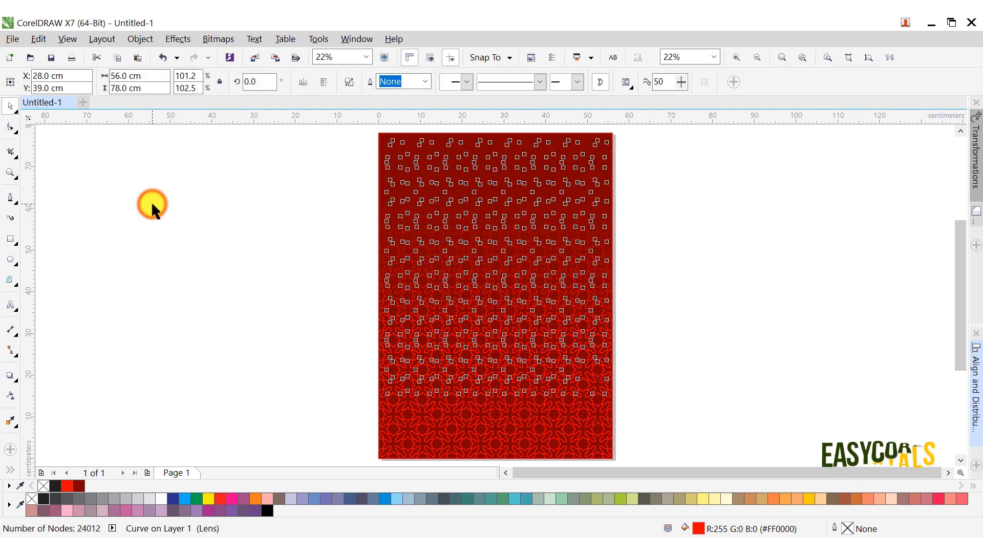